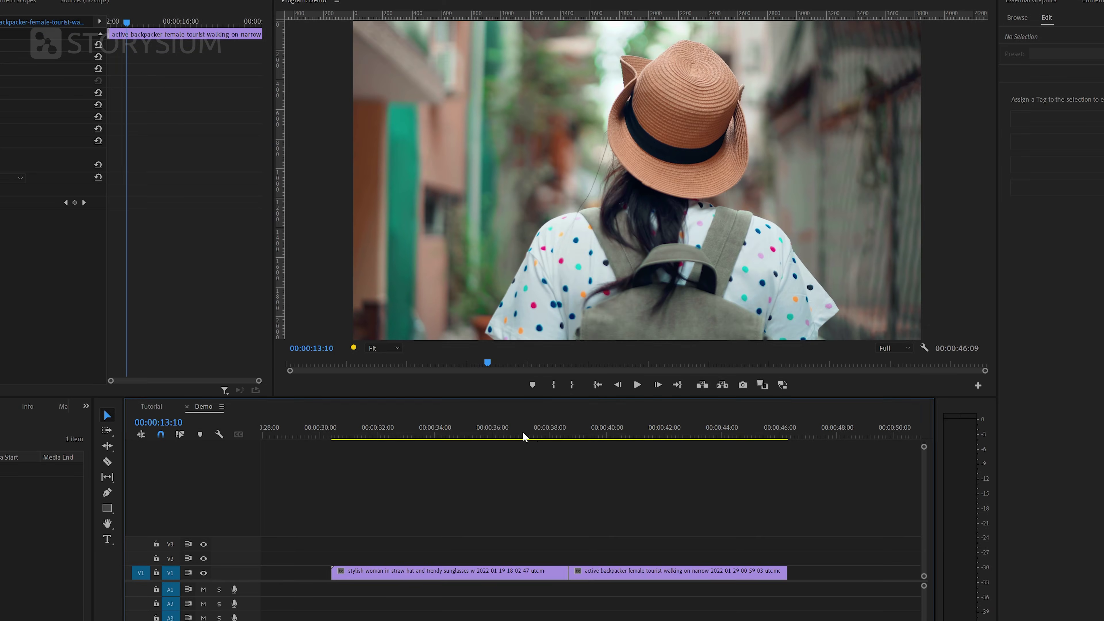
Scrub the playhead to 00:00:36:19, near the cut between the straw-hat and backpacker clips.
mouse_move(523, 432)
mouse_down()
mouse_move(641, 435)
mouse_move(512, 444)
mouse_up()
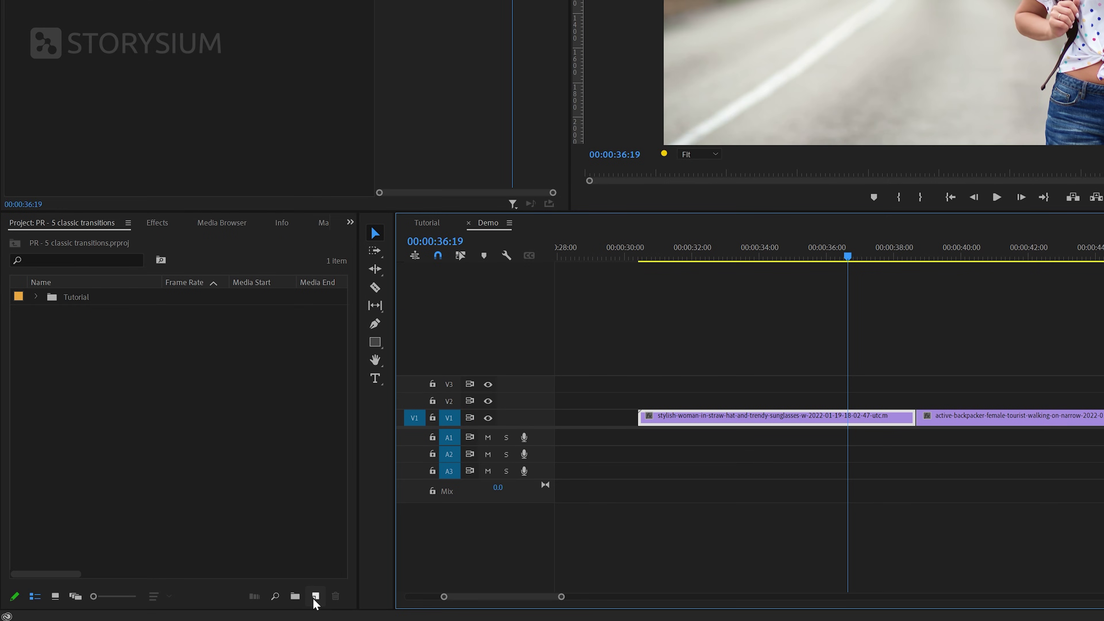
Create a 3840×2160 Adjustment Layer and place it on V2 at the playhead.
click(316, 596)
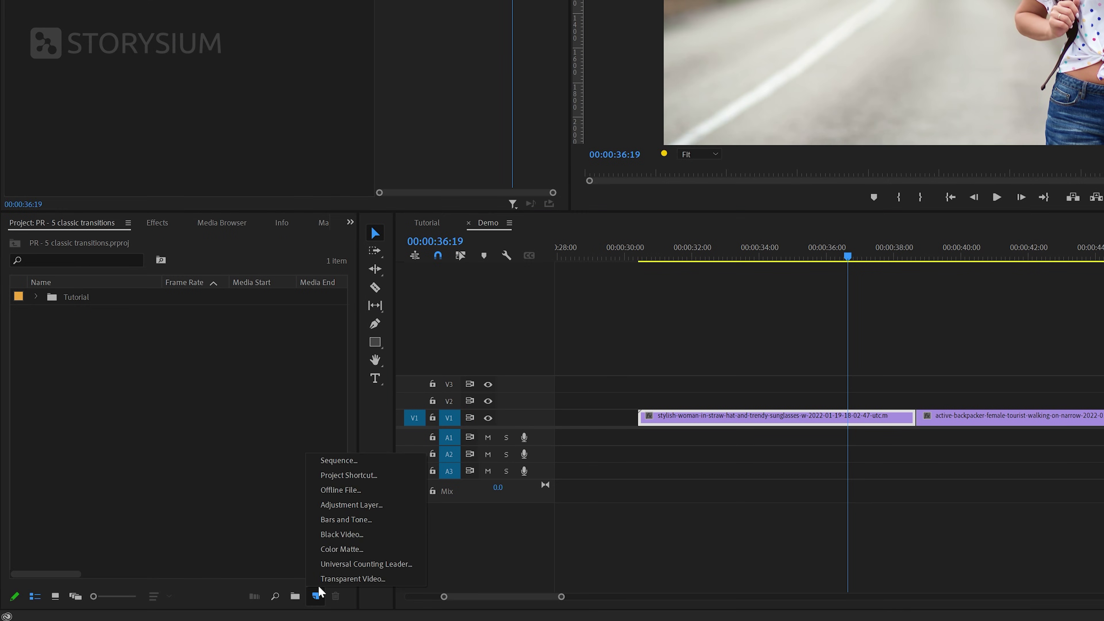
click(349, 505)
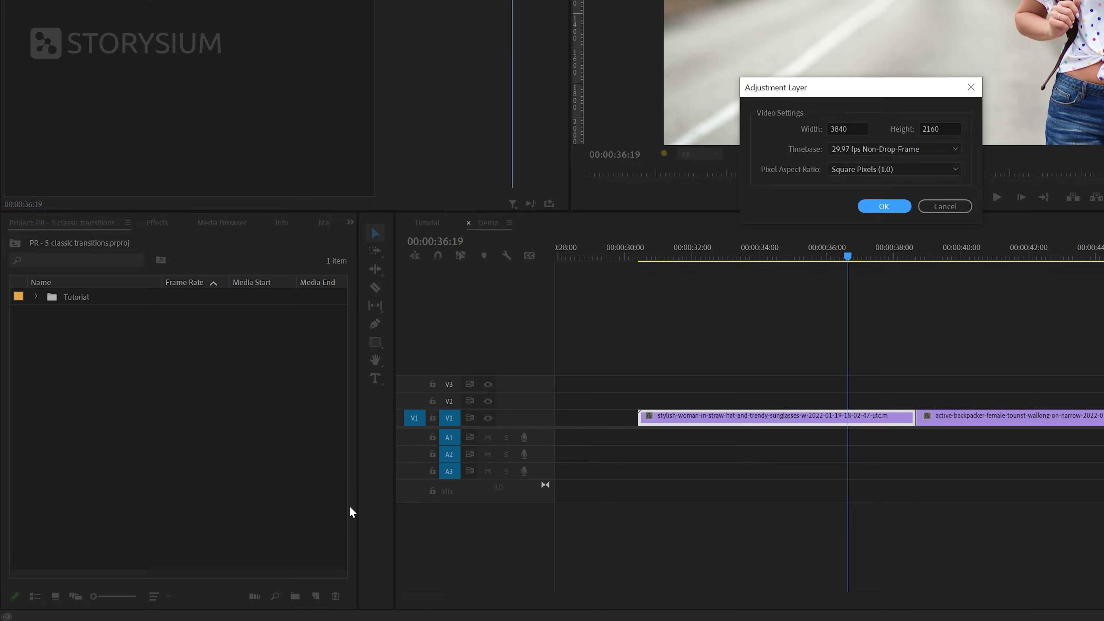
click(876, 209)
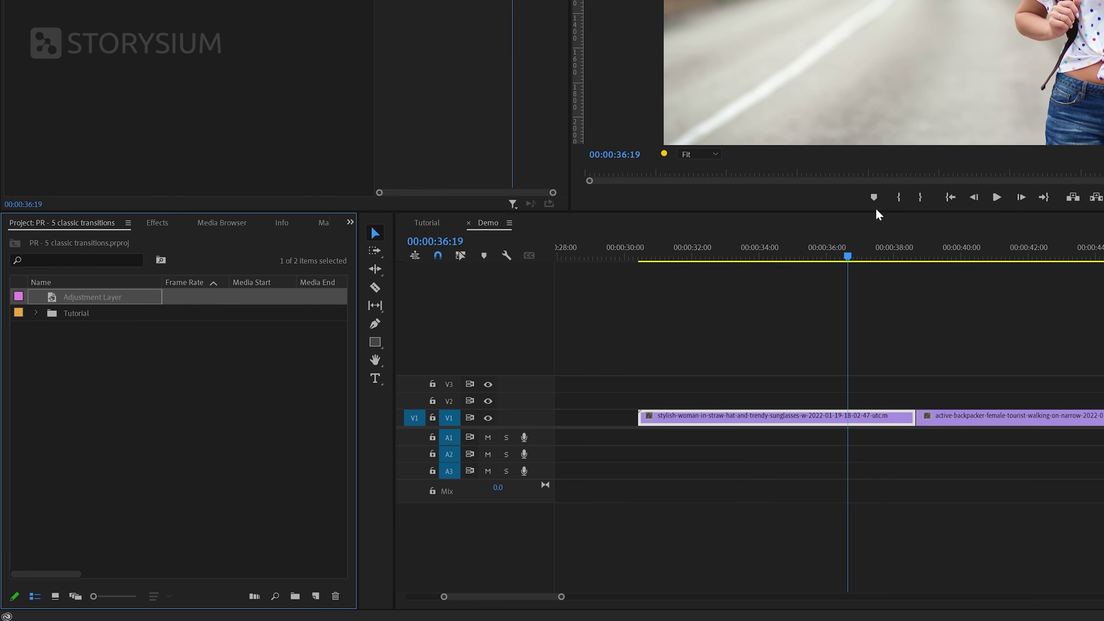
drag(75, 302, 959, 403)
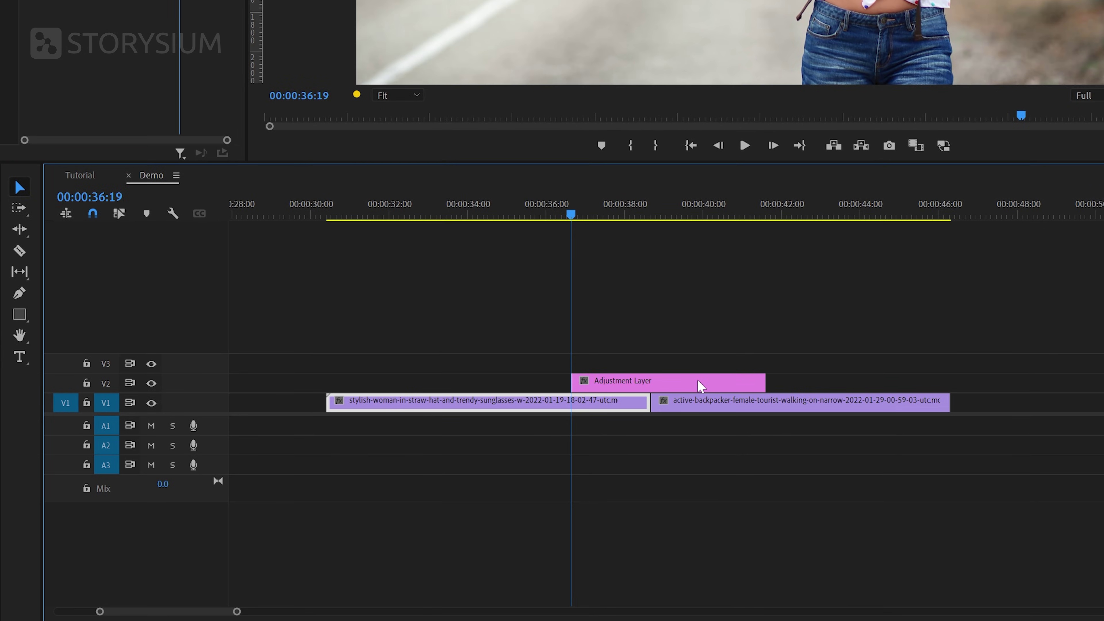
Zoom into the timeline and park the playhead just after the cut.
alt+scroll(701, 385, up, 5)
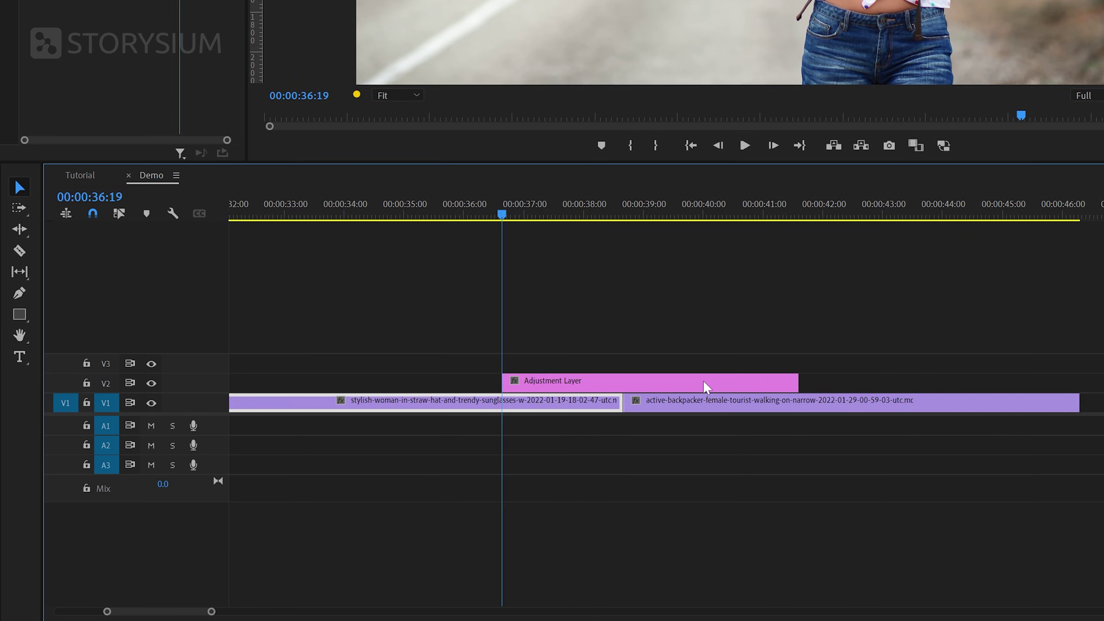
click(634, 208)
drag(635, 203, 647, 204)
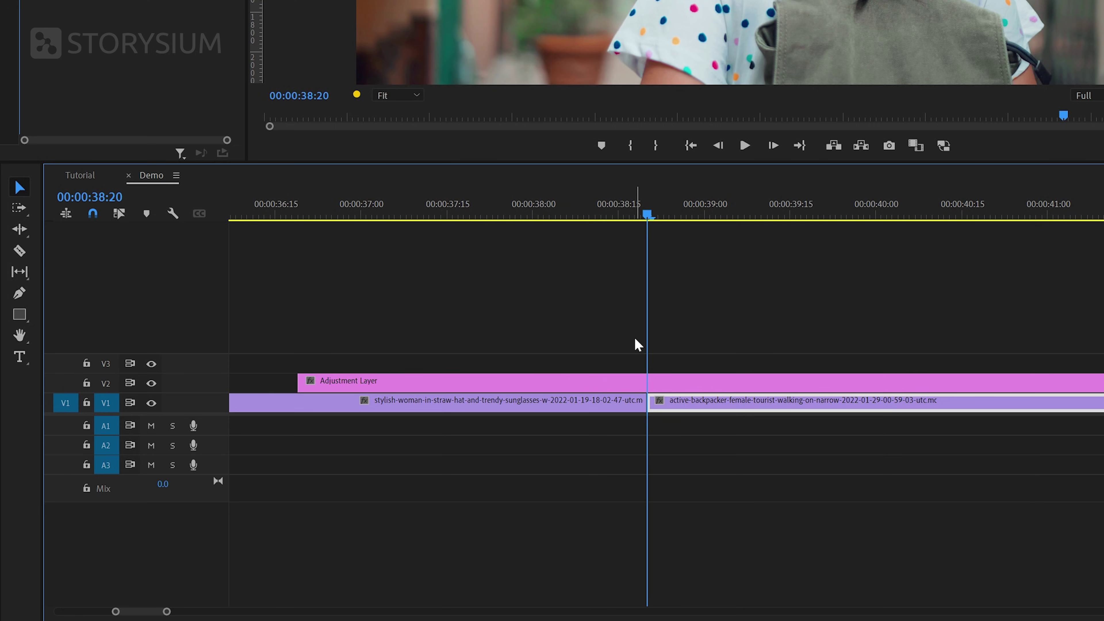
Razor the adjustment layer at 00:00:39:00 and 00:00:38:10.
key(Right)
key(Right)
key(Right)
key(Right)
key(Right)
key(Right)
key(Right)
key(Right)
key(Right)
key(Right)
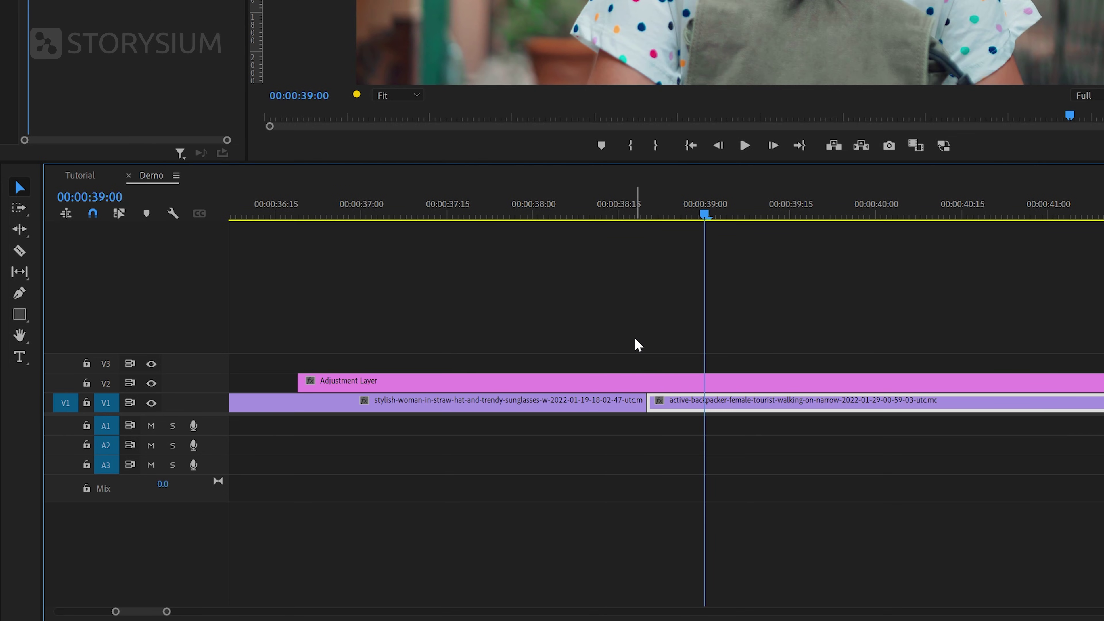
key(c)
click(705, 382)
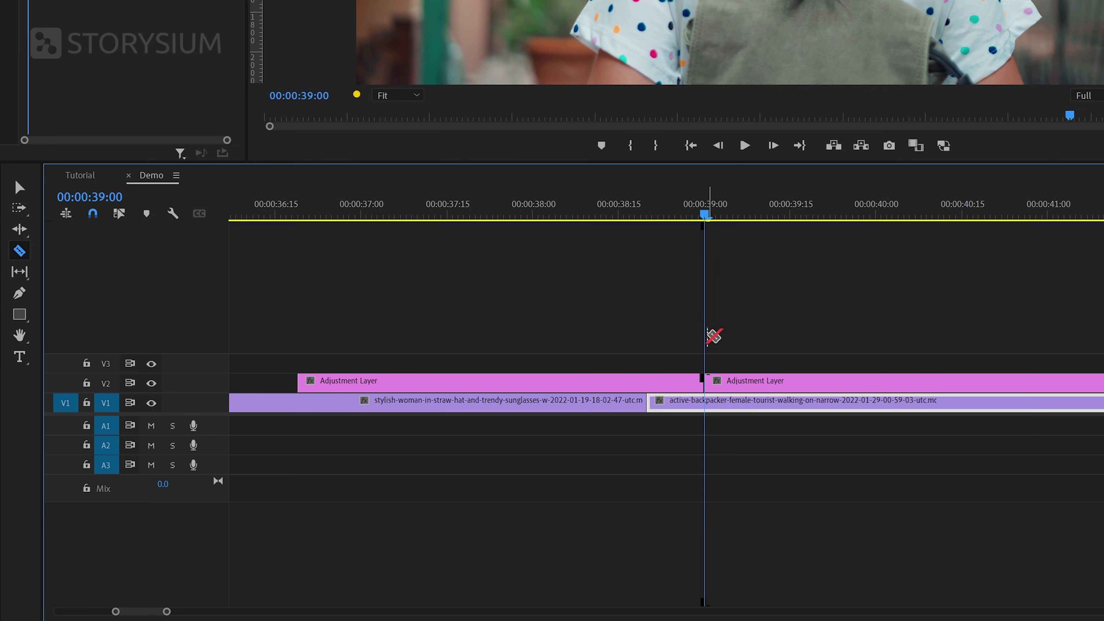
key(Left)
key(Left)
key(Left)
key(Left)
key(Left)
key(Left)
key(Left)
key(Left)
key(Left)
key(Left)
key(Left)
key(Left)
key(Left)
key(Left)
key(Left)
key(Left)
key(Left)
key(Left)
key(Left)
key(Left)
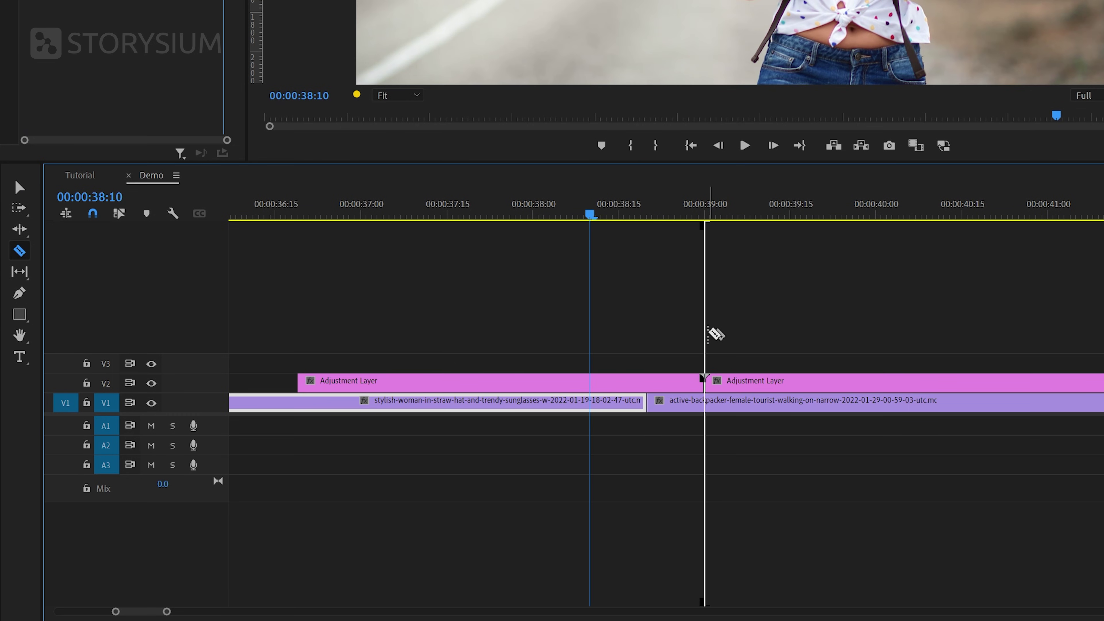
click(590, 382)
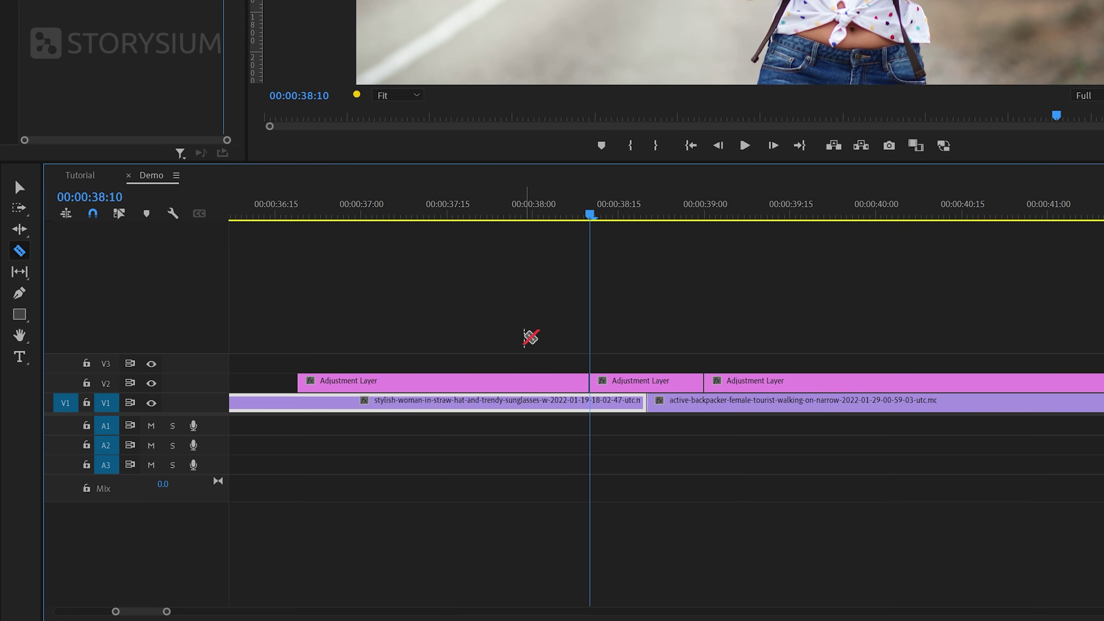
Delete the adjustment layer pieces before 00:00:38:10 and after 00:00:39:00.
key(v)
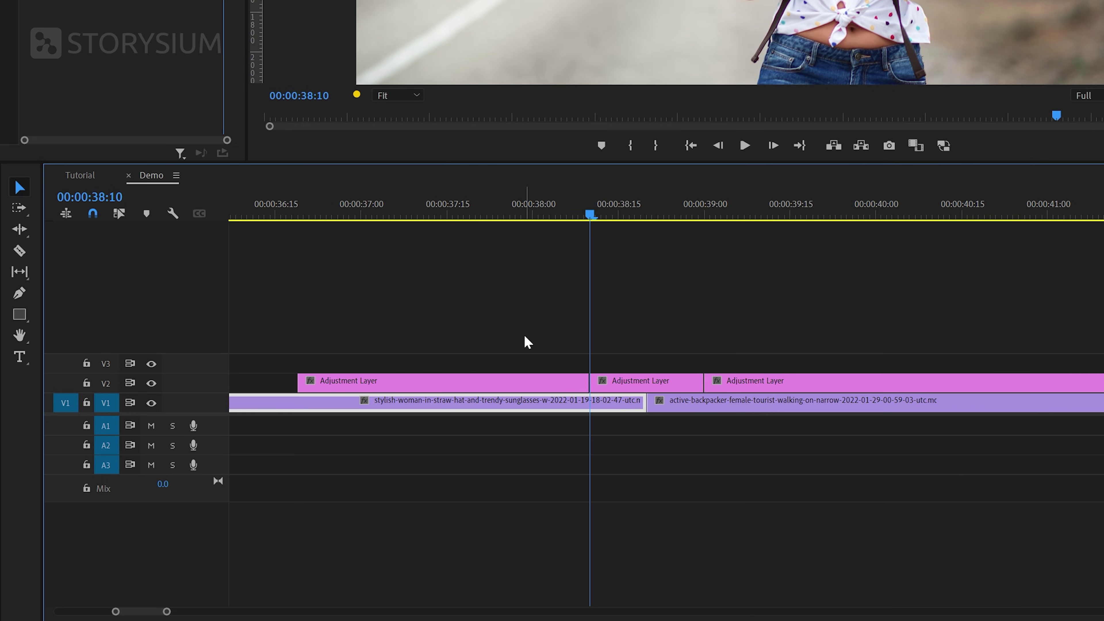
click(520, 381)
key(Delete)
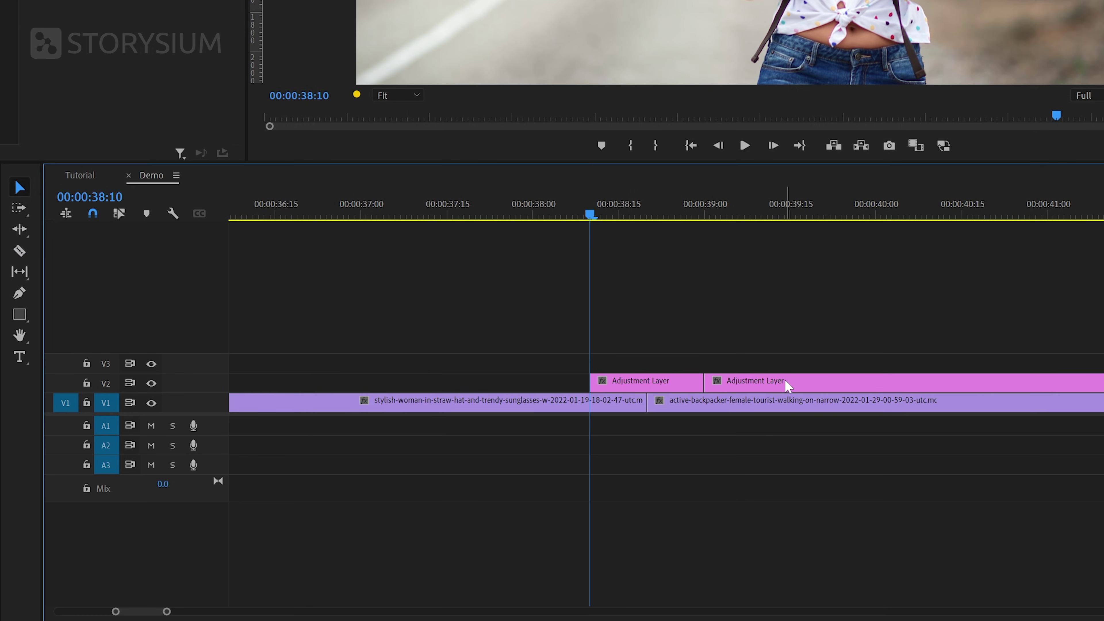
click(785, 384)
key(Delete)
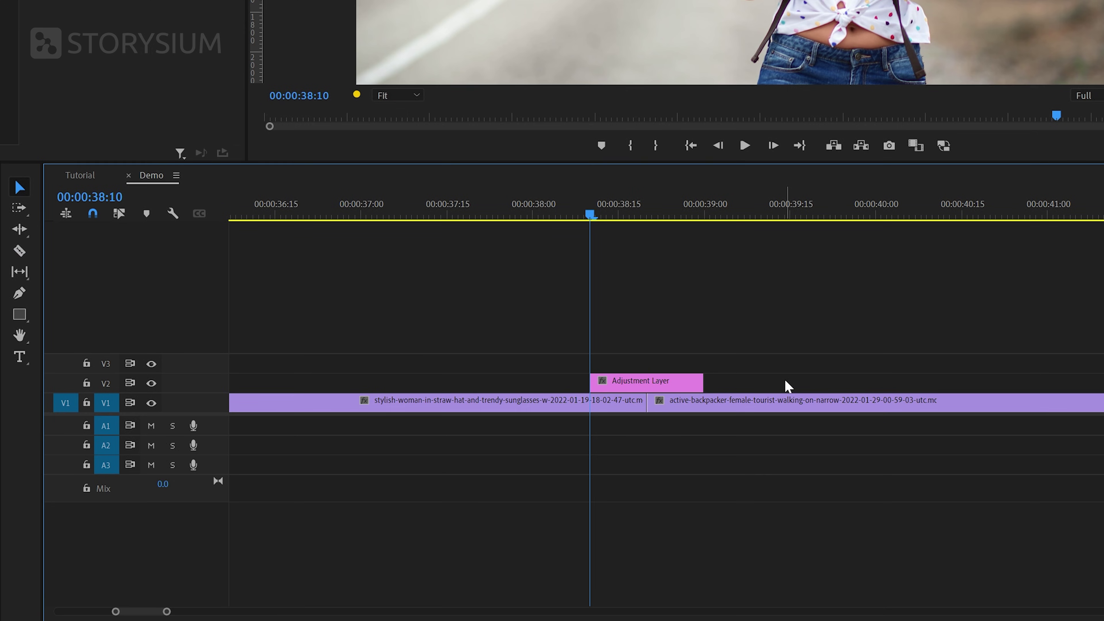
Apply the Gaussian Blur effect to the short adjustment layer.
click(178, 195)
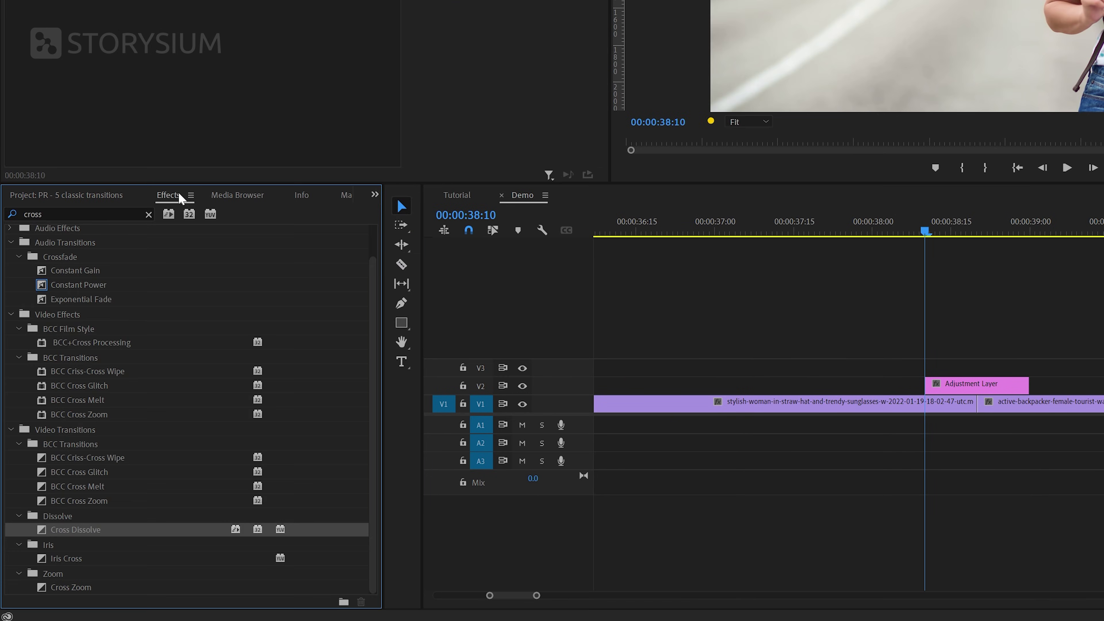
click(149, 214)
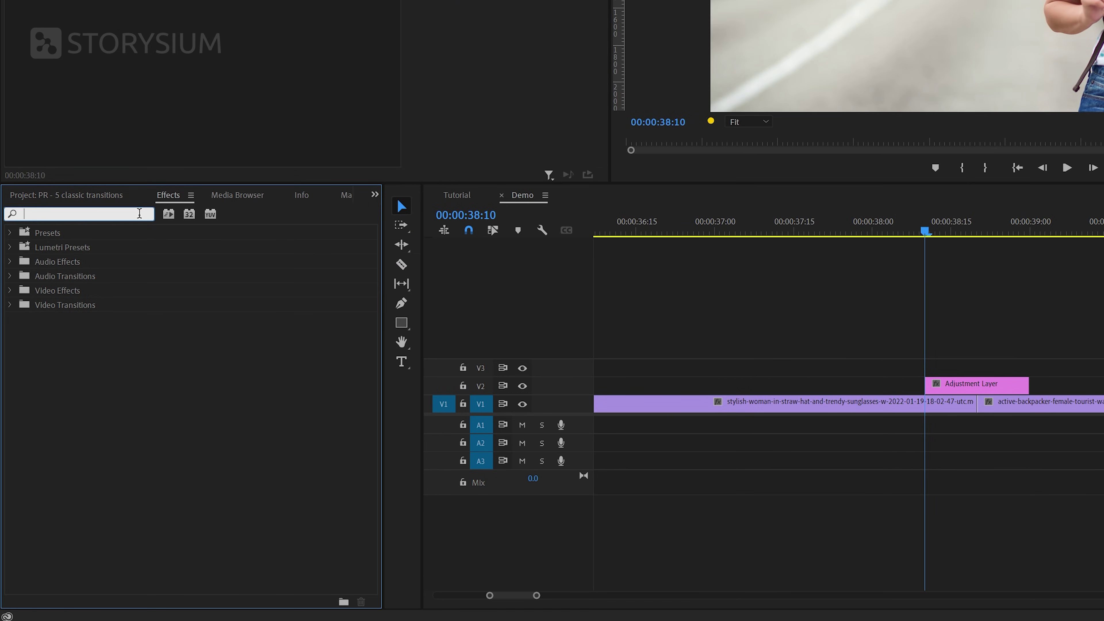
text(gaus)
click(85, 390)
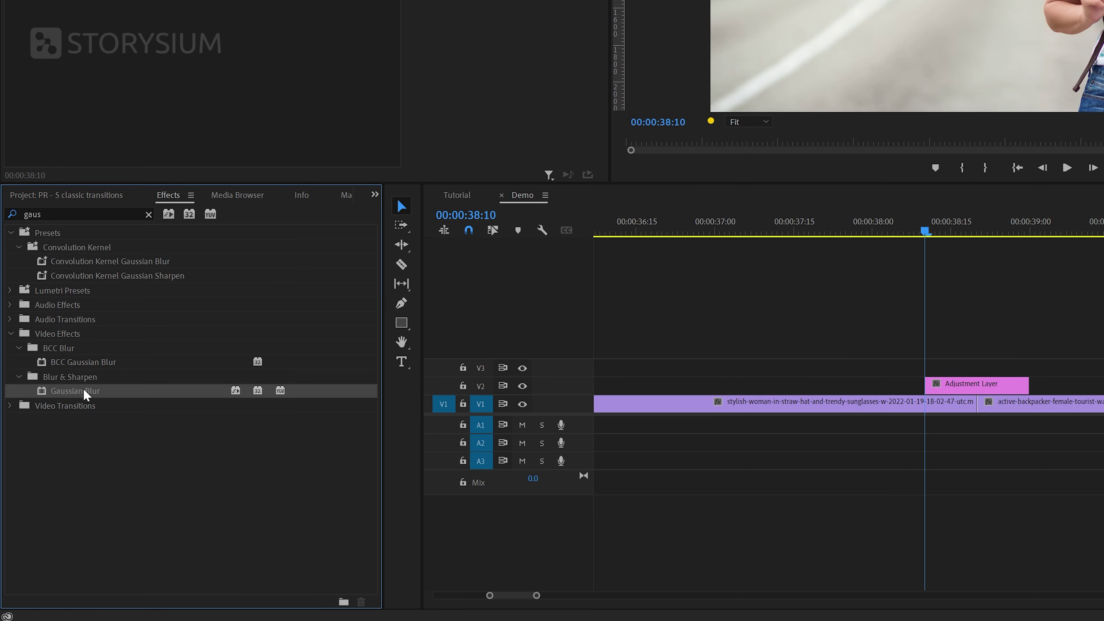
drag(81, 395, 946, 387)
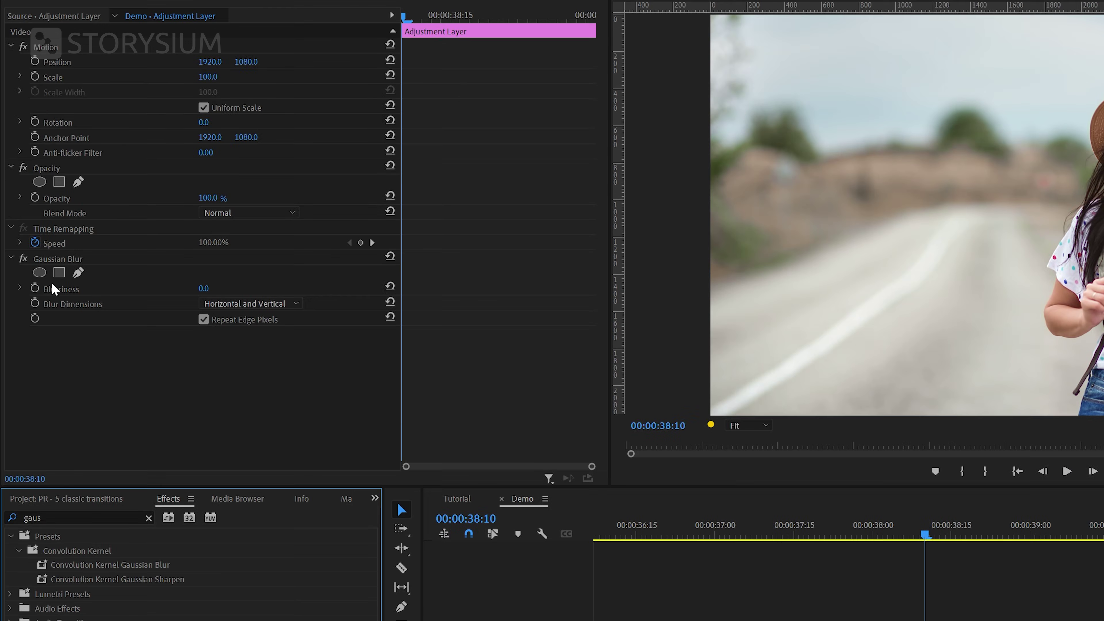
Keyframe Blurriness at 0 on both ends and 150 at 00:00:38:20.
click(35, 287)
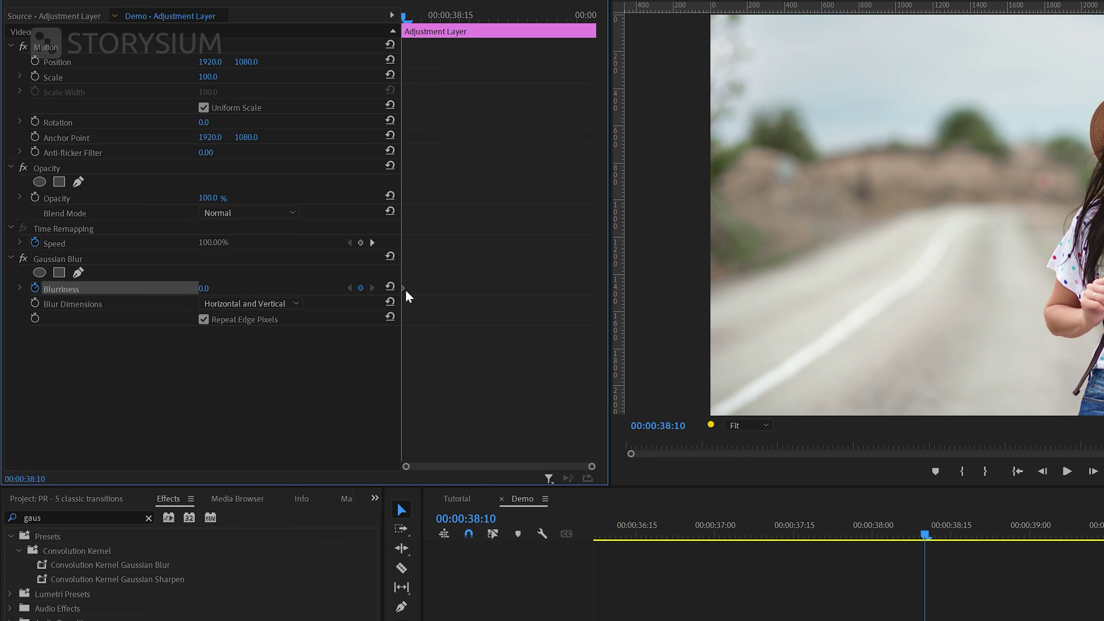
drag(406, 291, 434, 298)
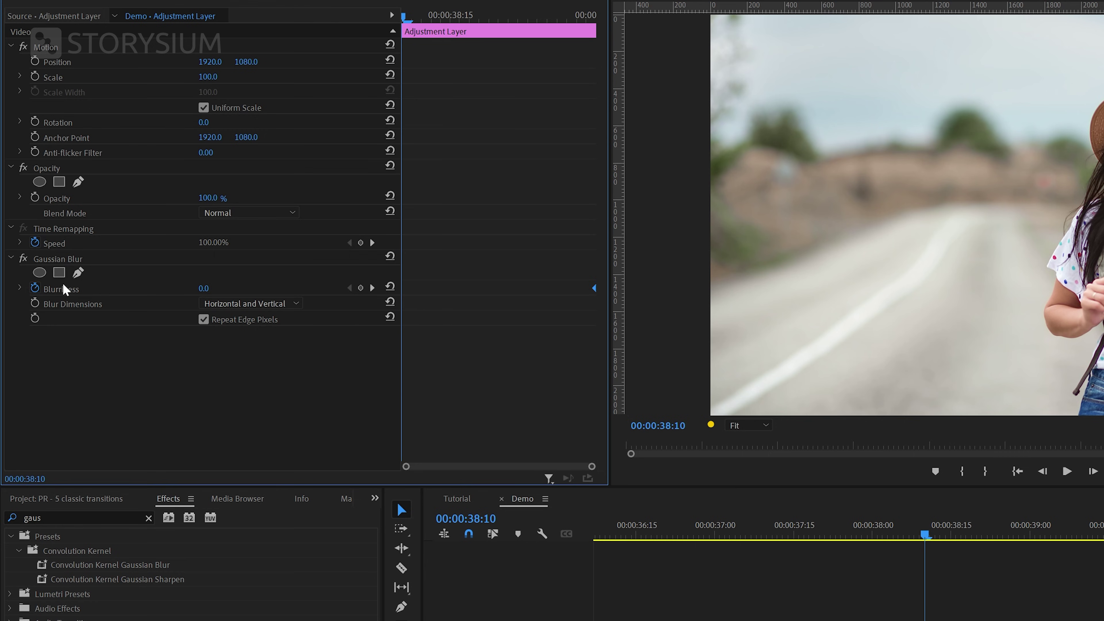
click(361, 288)
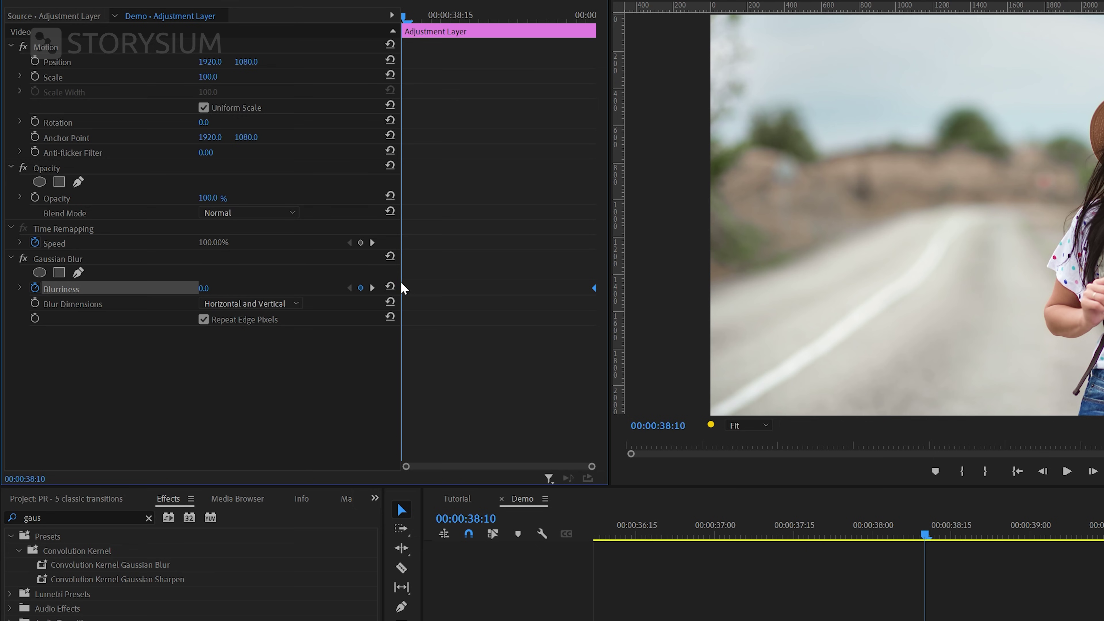
drag(457, 29, 503, 29)
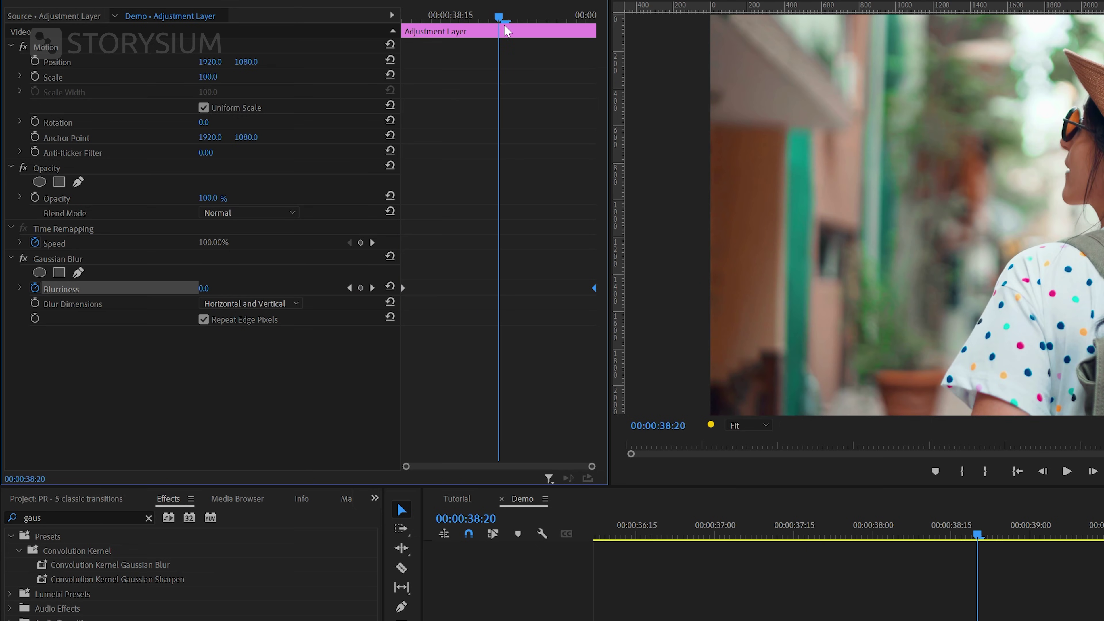
click(219, 284)
text(150)
key(Return)
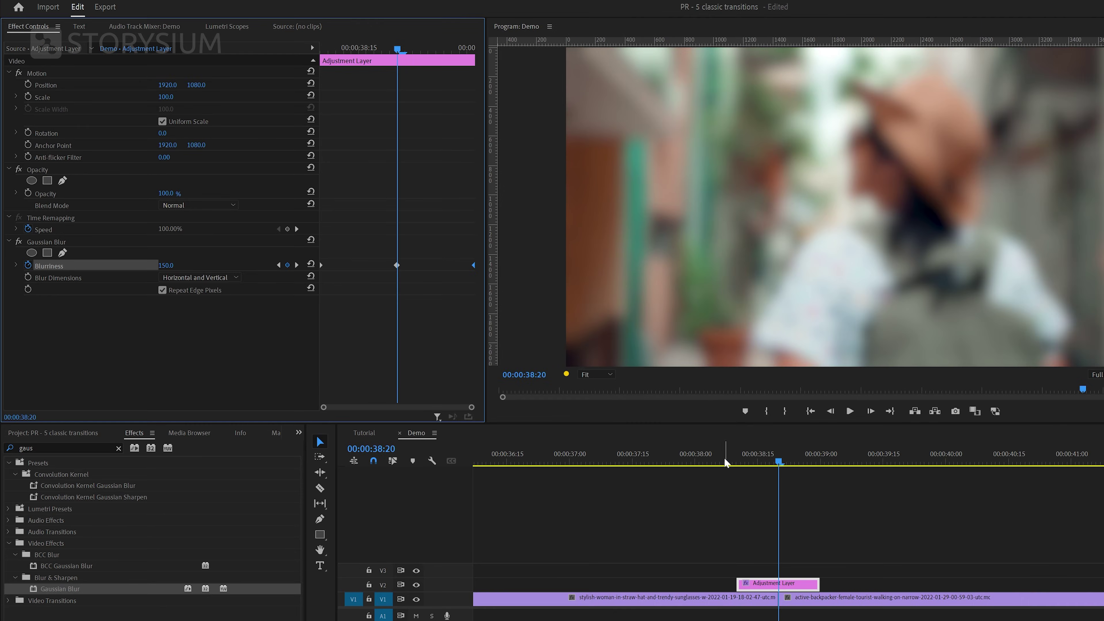
Preview the blur transition from just before the cut.
click(724, 457)
key(space)
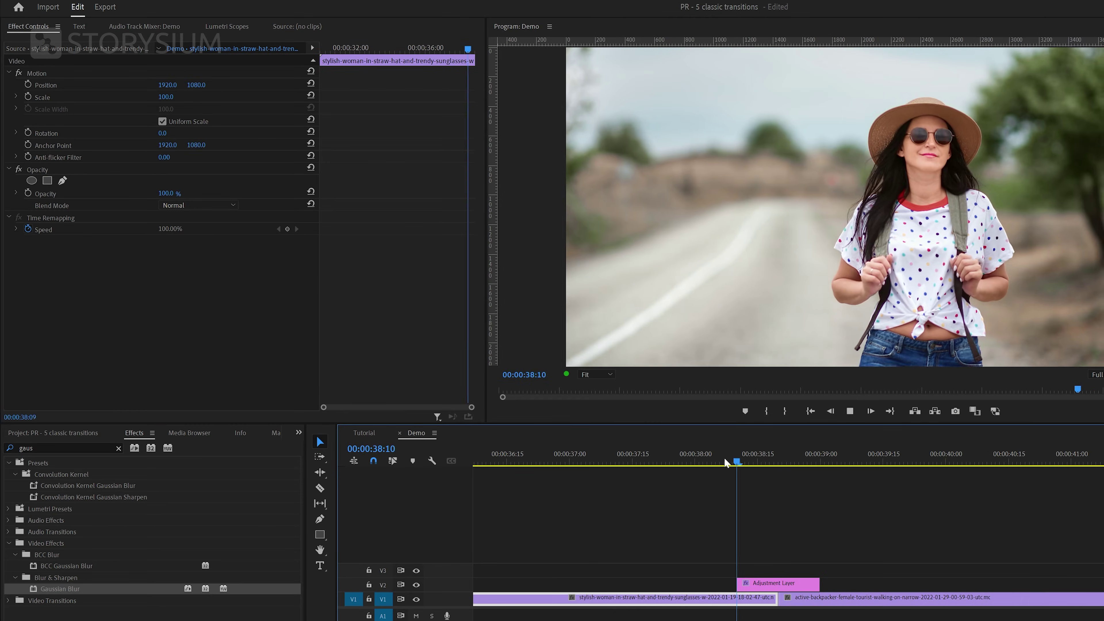
click(724, 457)
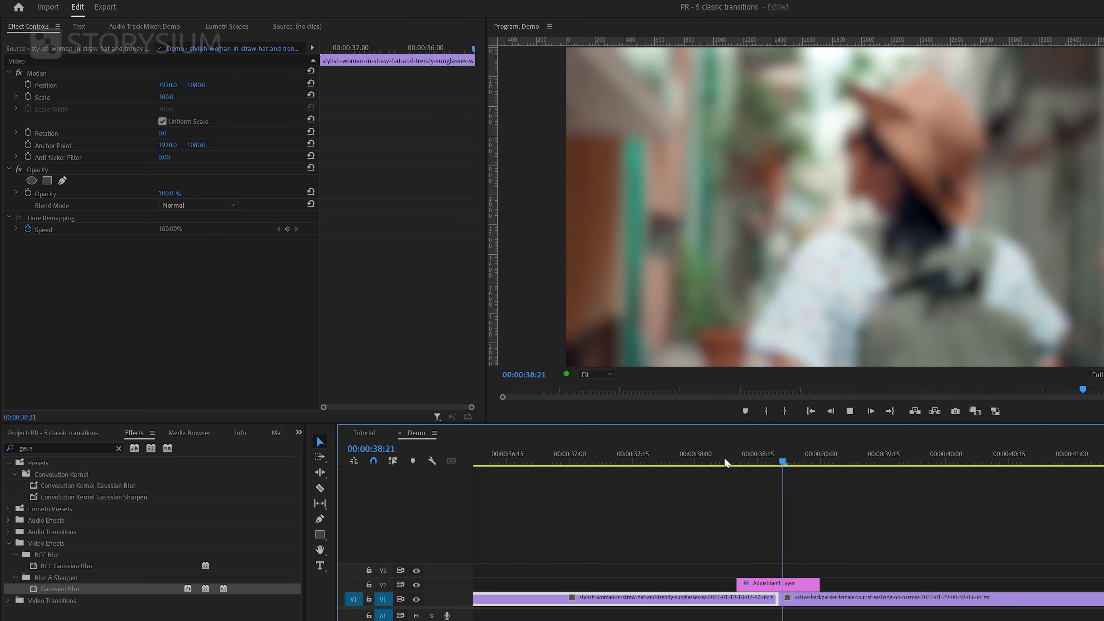
key(space)
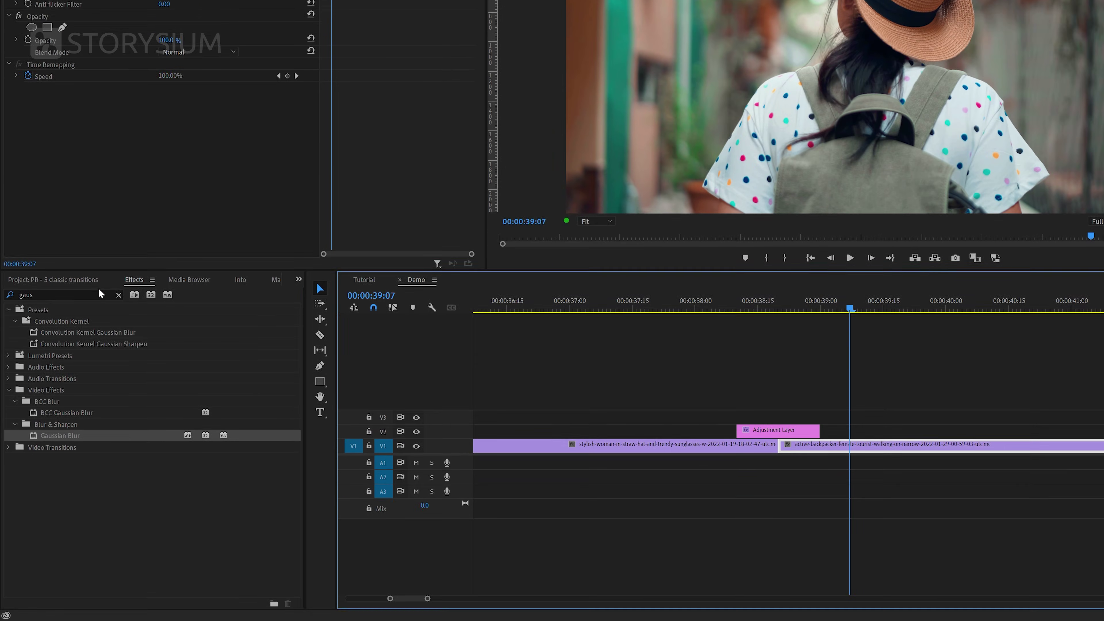
Add a shortened Cross Dissolve on the V1 cut and play it back.
click(118, 296)
text(cross)
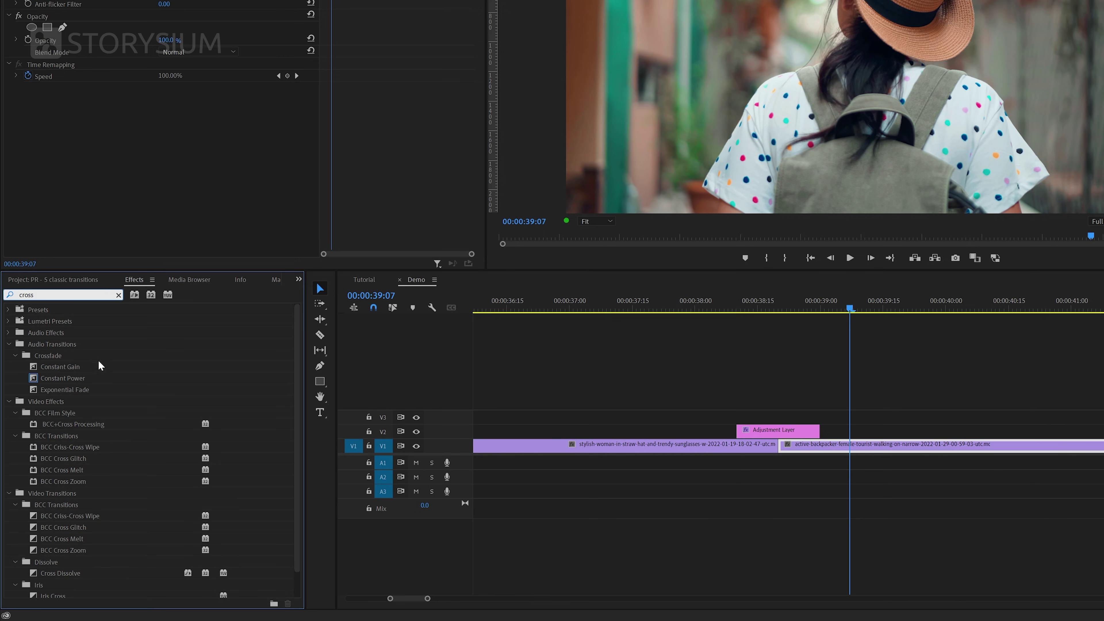
scroll(100, 365, down, 1)
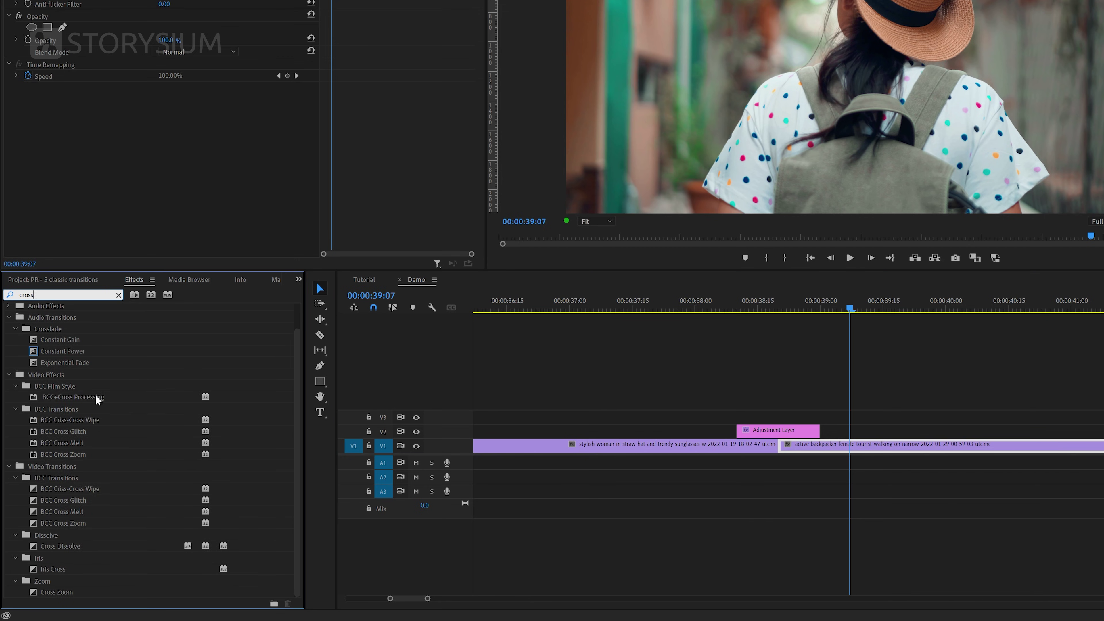
click(68, 546)
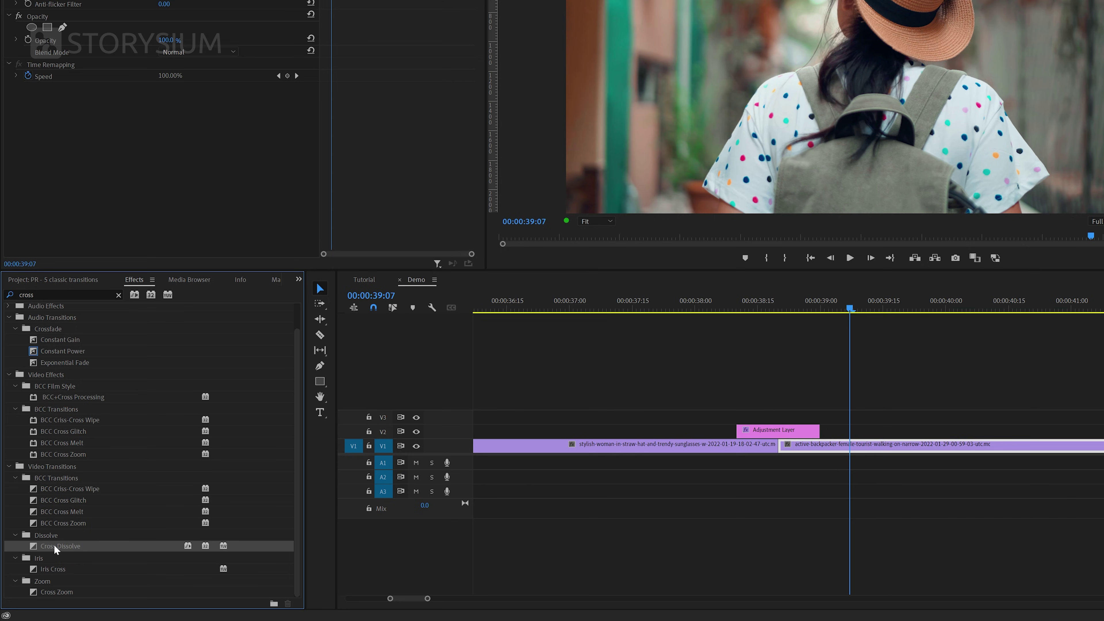
drag(56, 549, 789, 445)
click(712, 300)
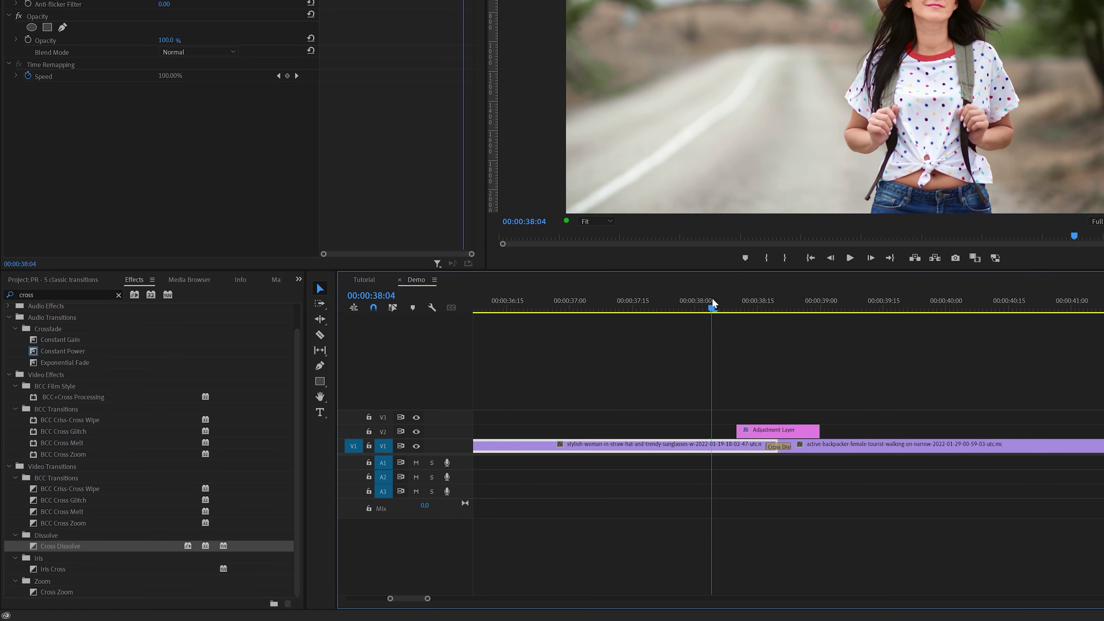
key(space)
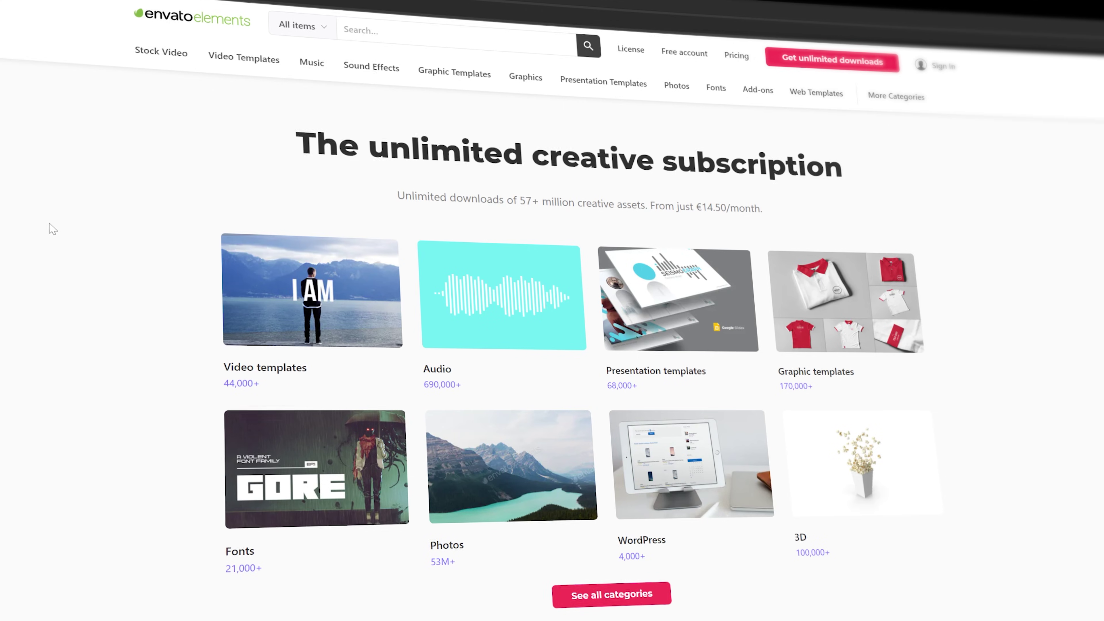
Browse the Envato Elements Video Templates, Stock Video, Music, Sound Effects and Fonts listings.
click(254, 67)
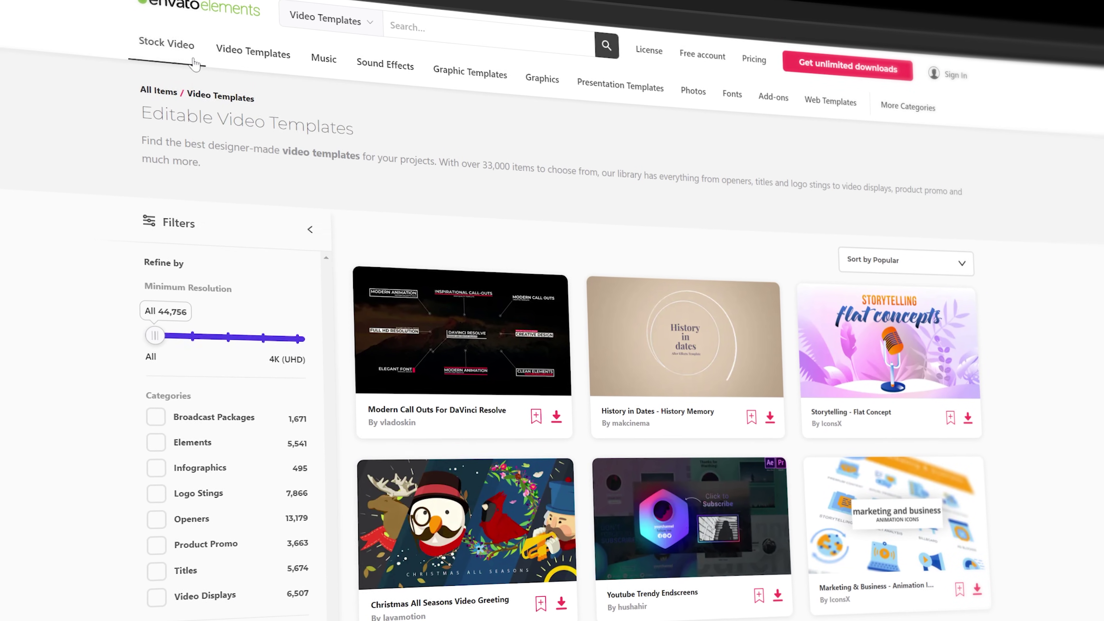
click(165, 44)
click(323, 58)
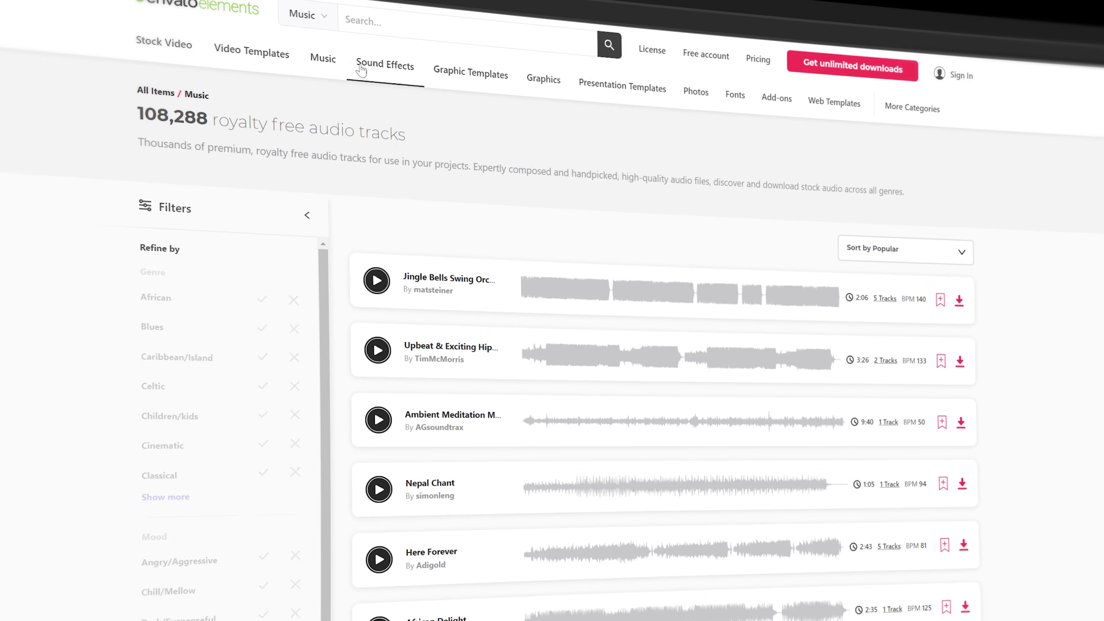
click(384, 70)
click(736, 94)
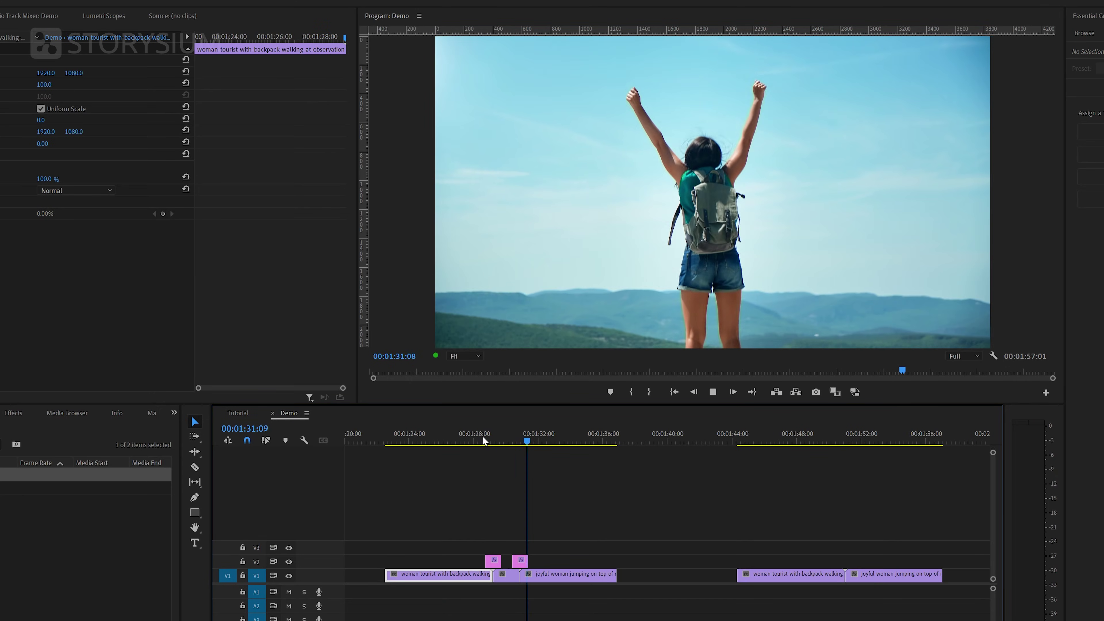
Place an Adjustment Layer on V2 over the 00:01:51:00 cut and park the playhead just past it.
key(space)
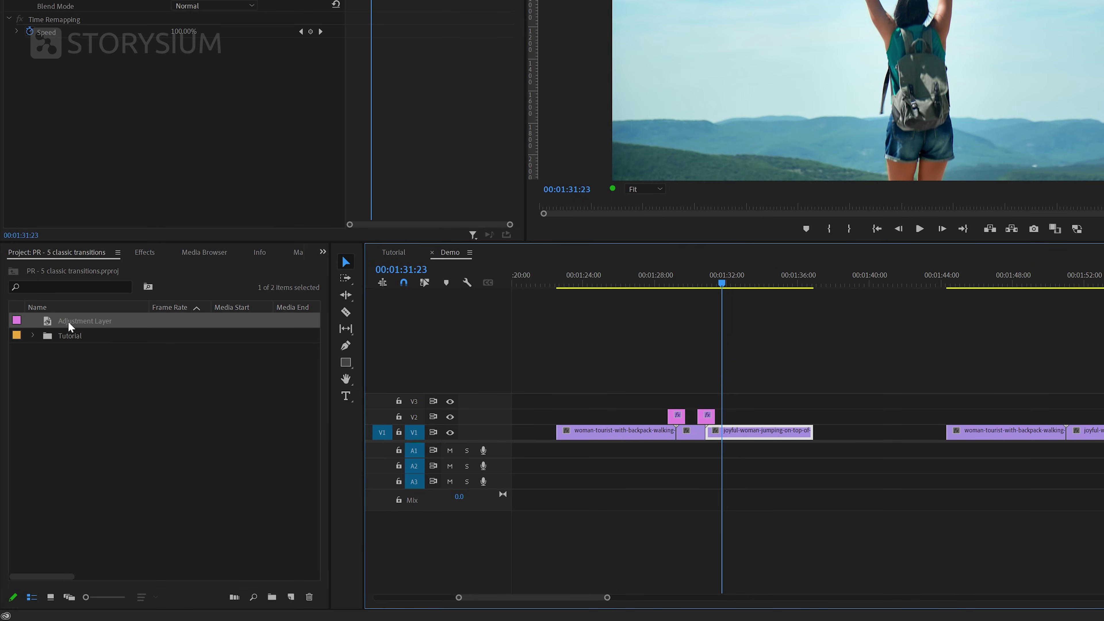
drag(75, 325, 1037, 425)
alt+scroll(964, 465, up, 5)
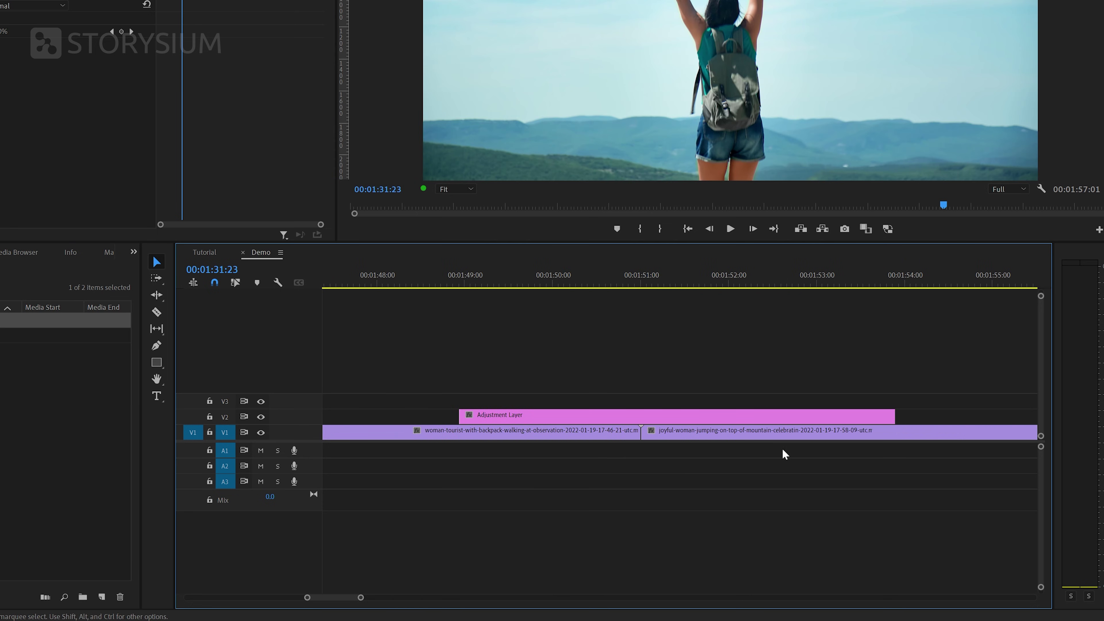
click(645, 279)
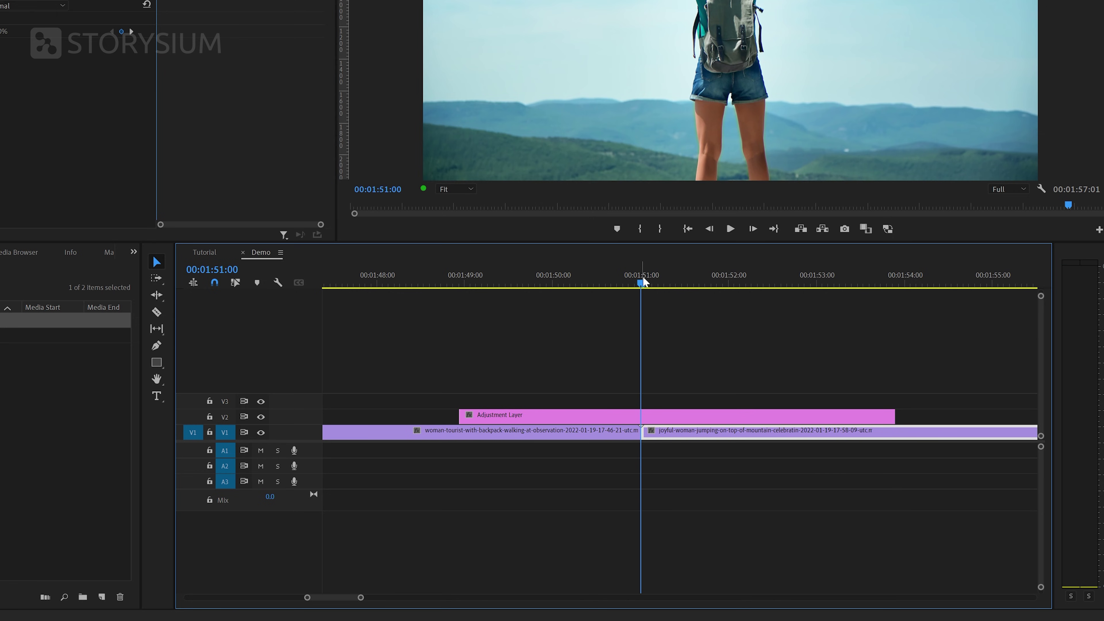
drag(647, 282, 654, 283)
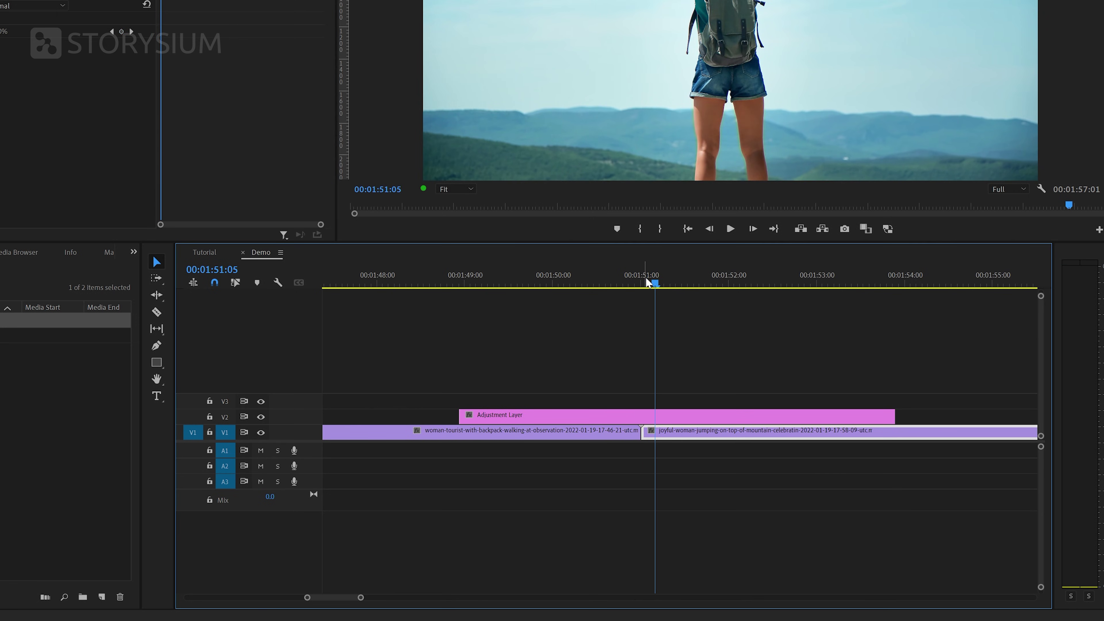
Razor the adjustment layer a few frames after and before the cut.
key(c)
click(656, 414)
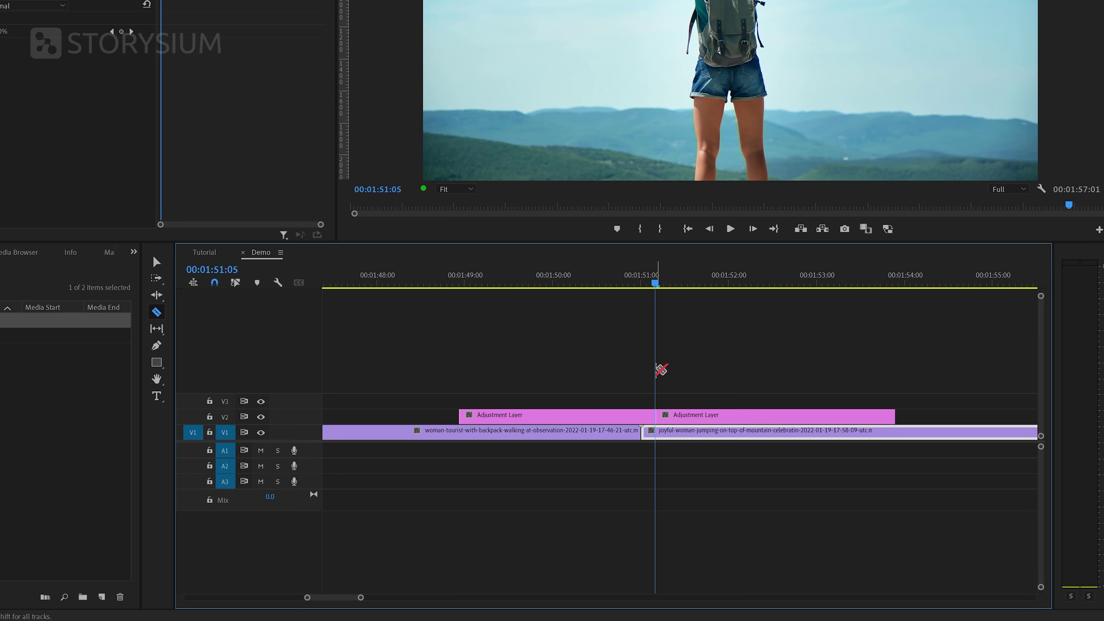
key(shift+Left)
key(shift+Left)
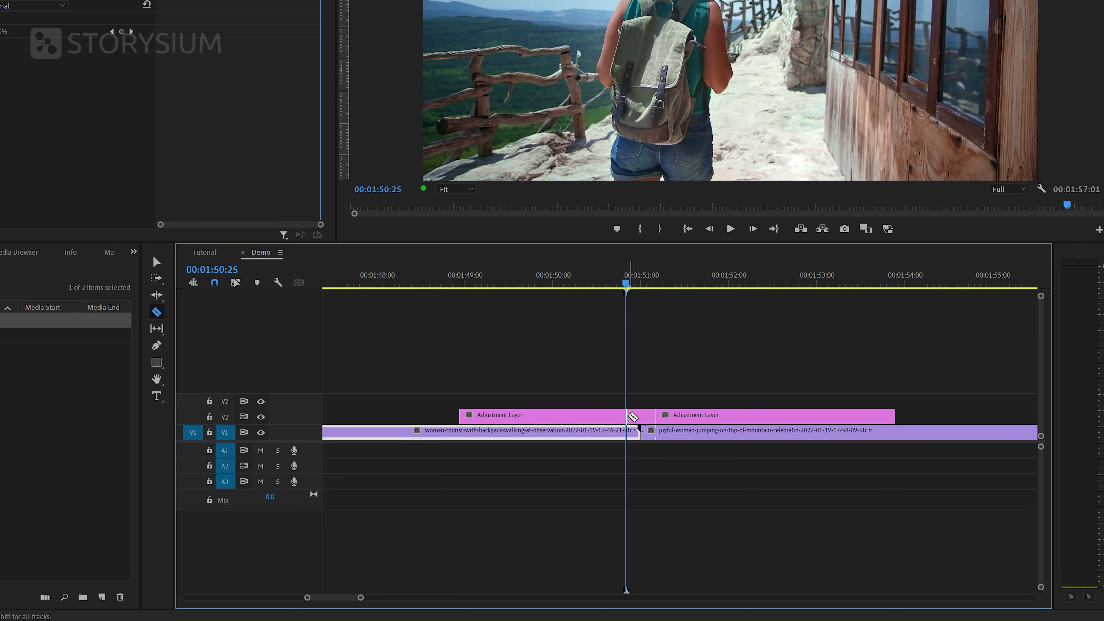
click(627, 415)
Delete the leftover adjustment layer pieces on either side of the cut.
key(v)
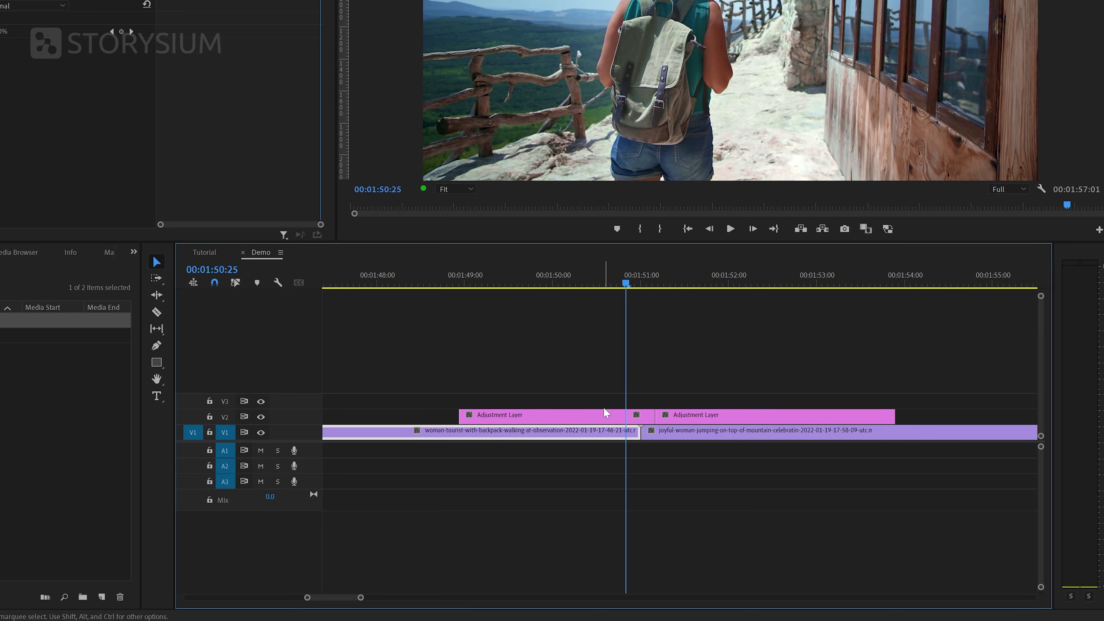
click(604, 416)
key(Delete)
click(696, 416)
key(Delete)
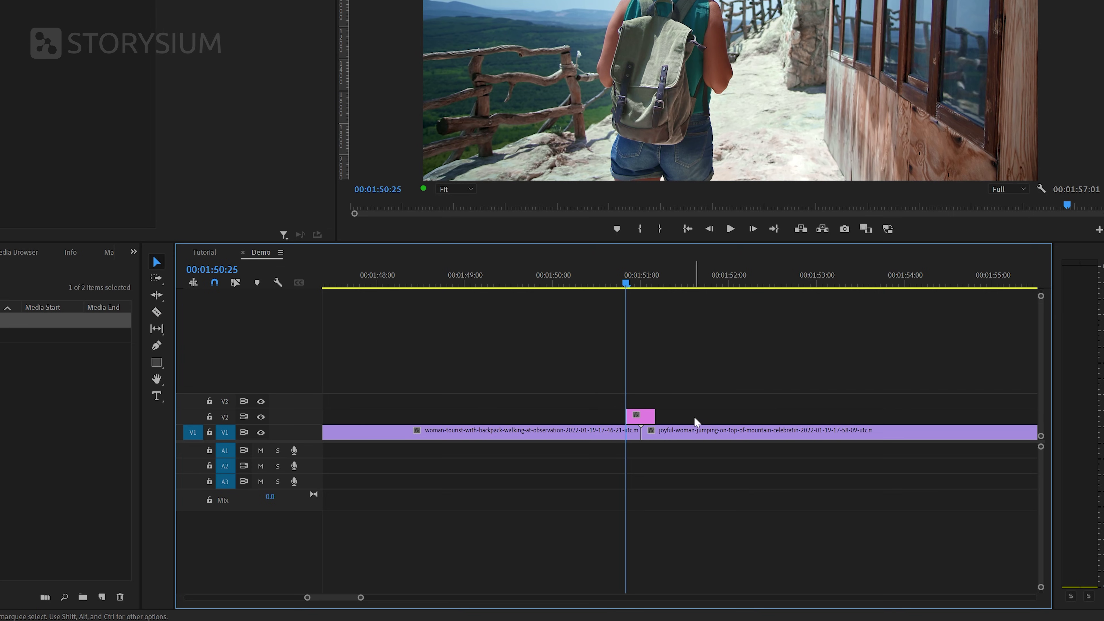
click(65, 252)
Apply Transform to the adjustment layer and keyframe Scale from 100 to 300 at the cut.
text(trans)
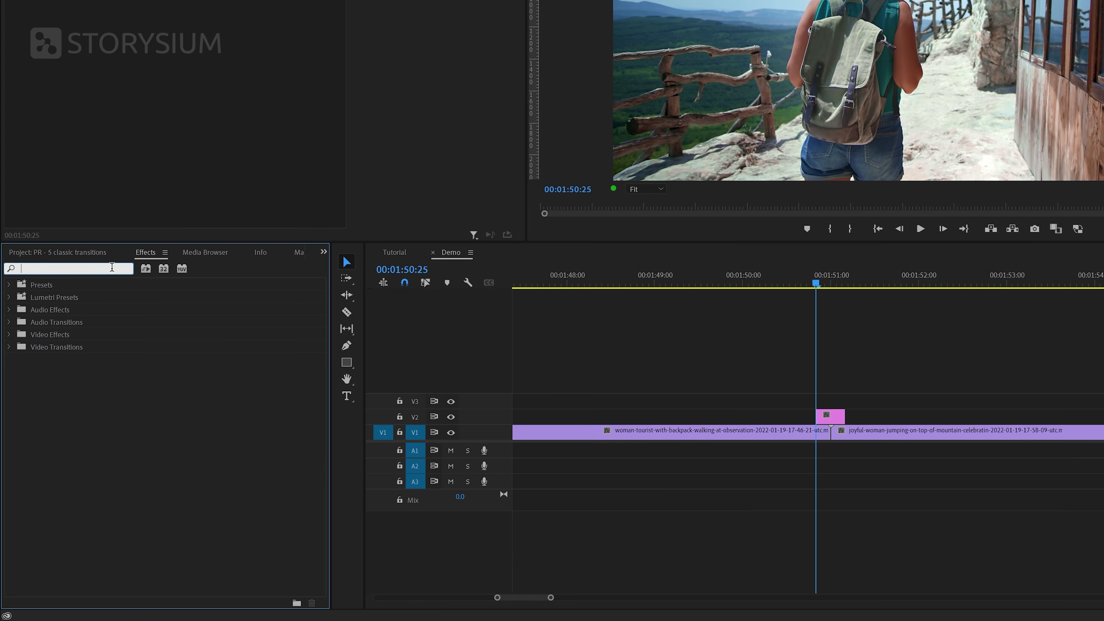
text(f)
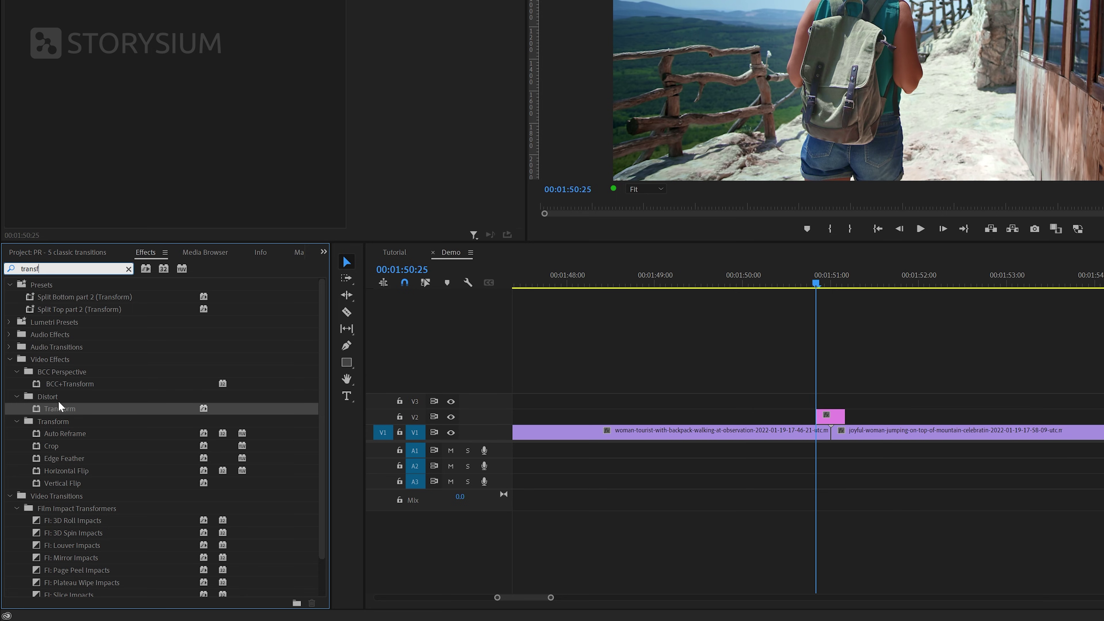
drag(51, 412, 823, 417)
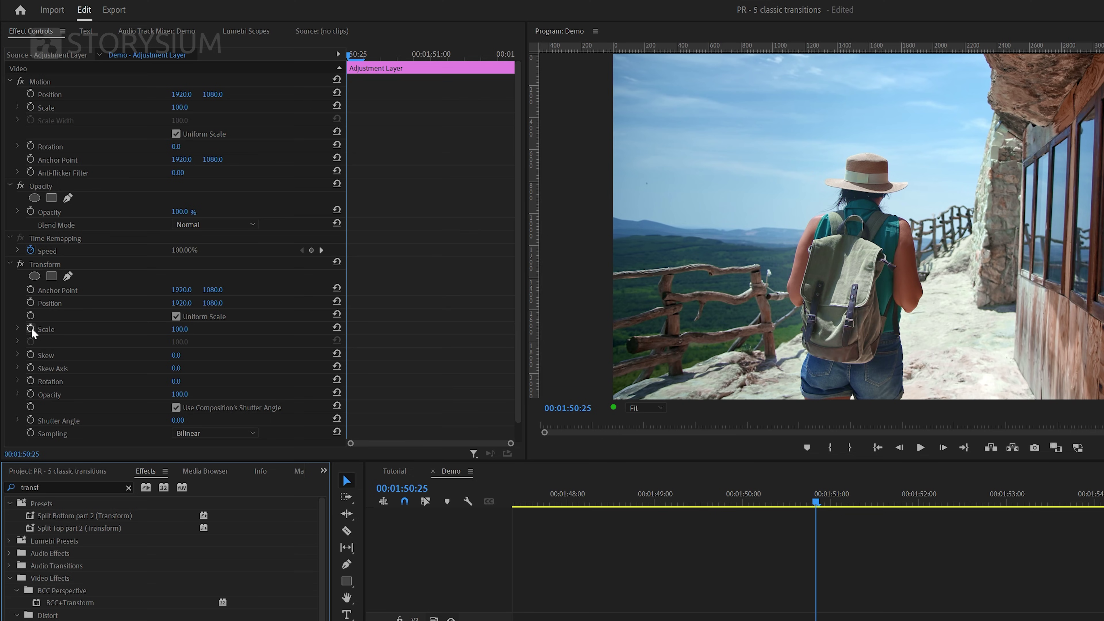
click(30, 329)
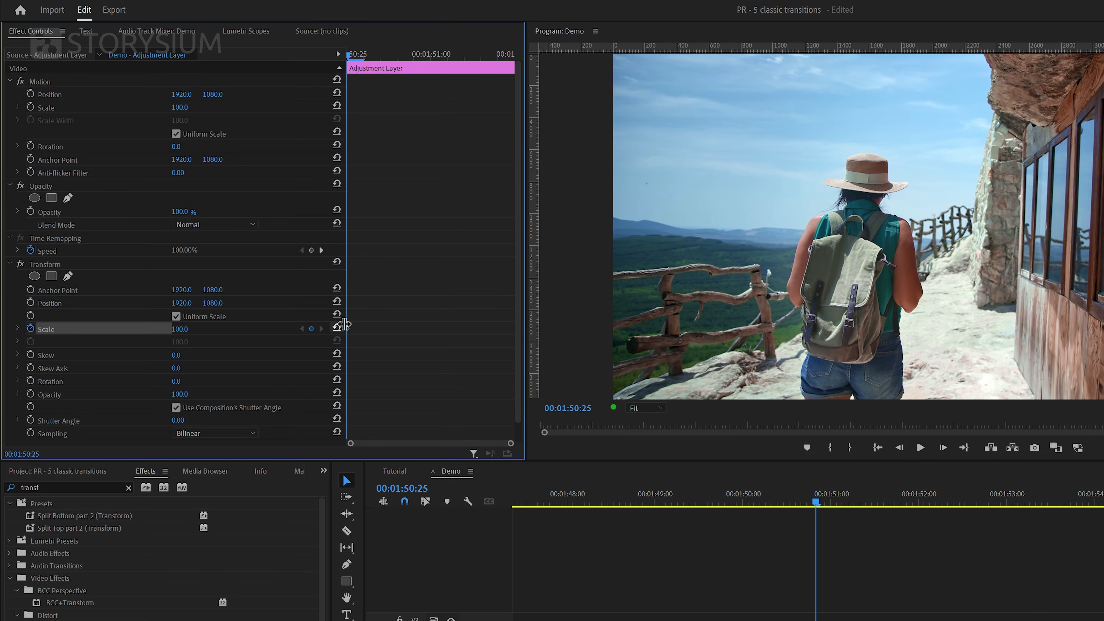
drag(348, 328, 534, 348)
click(311, 329)
drag(354, 55, 438, 67)
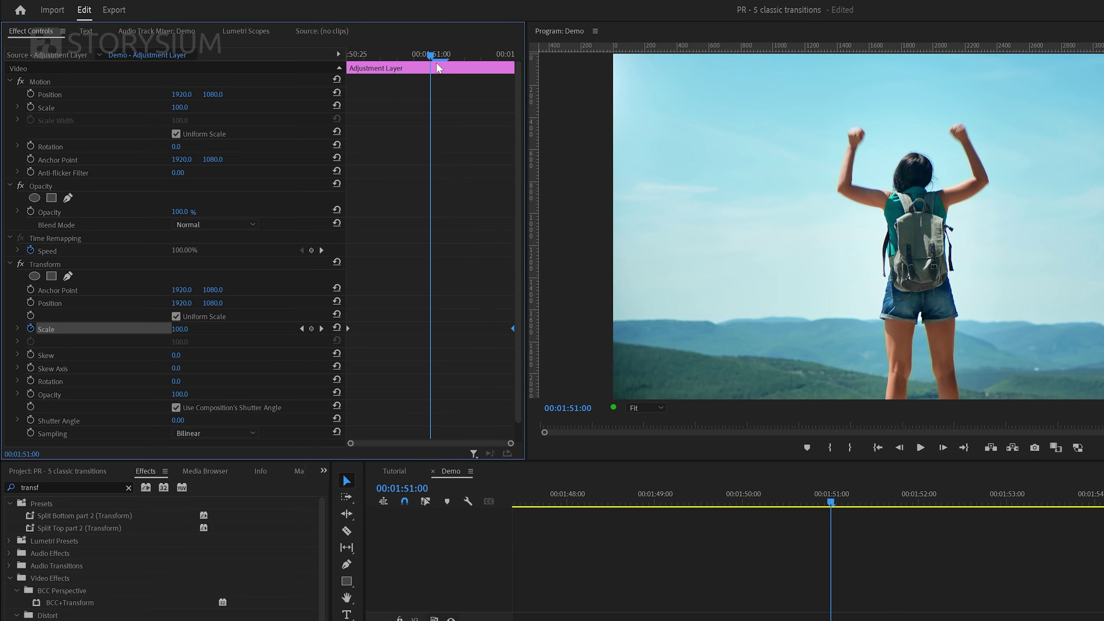
click(189, 325)
text(300)
key(Return)
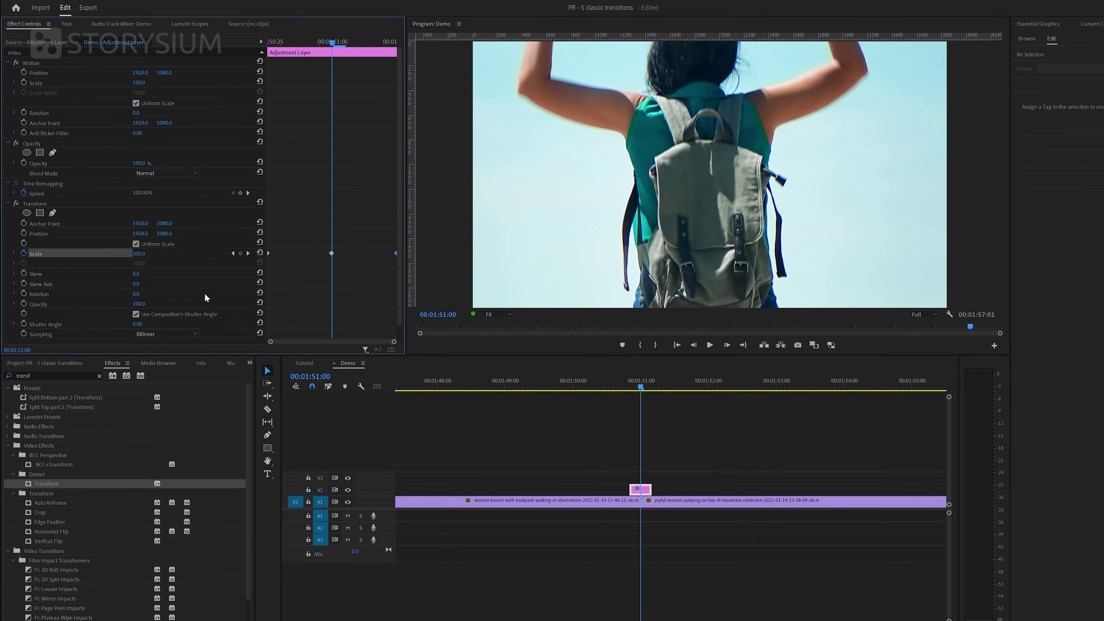
Preview and scrub through the zoom transition around the cut.
click(621, 383)
key(space)
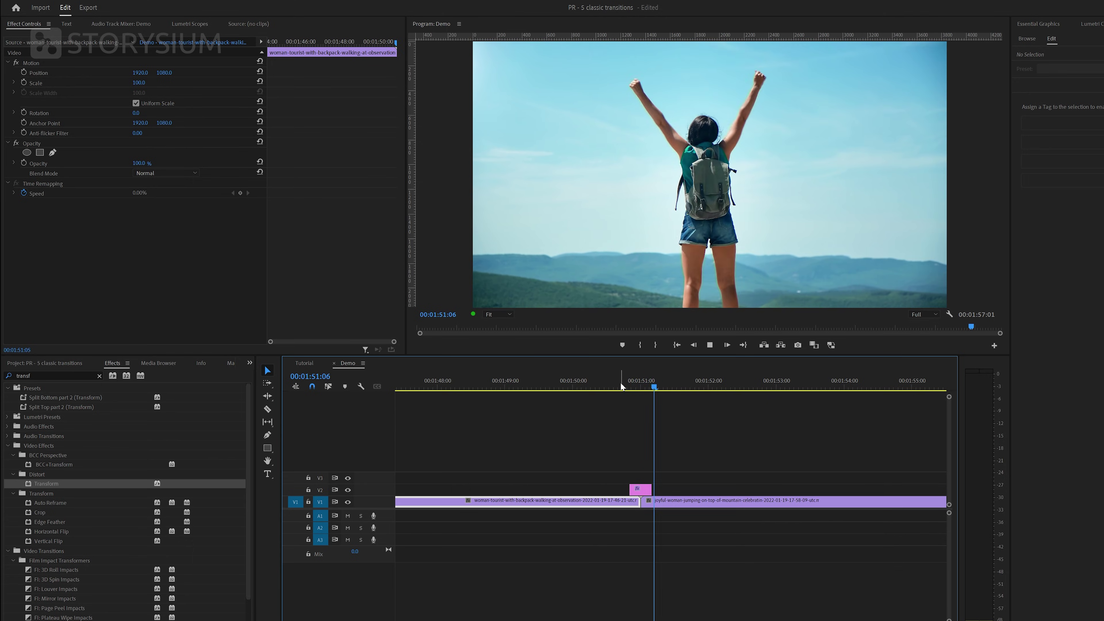
key(space)
drag(620, 383, 639, 396)
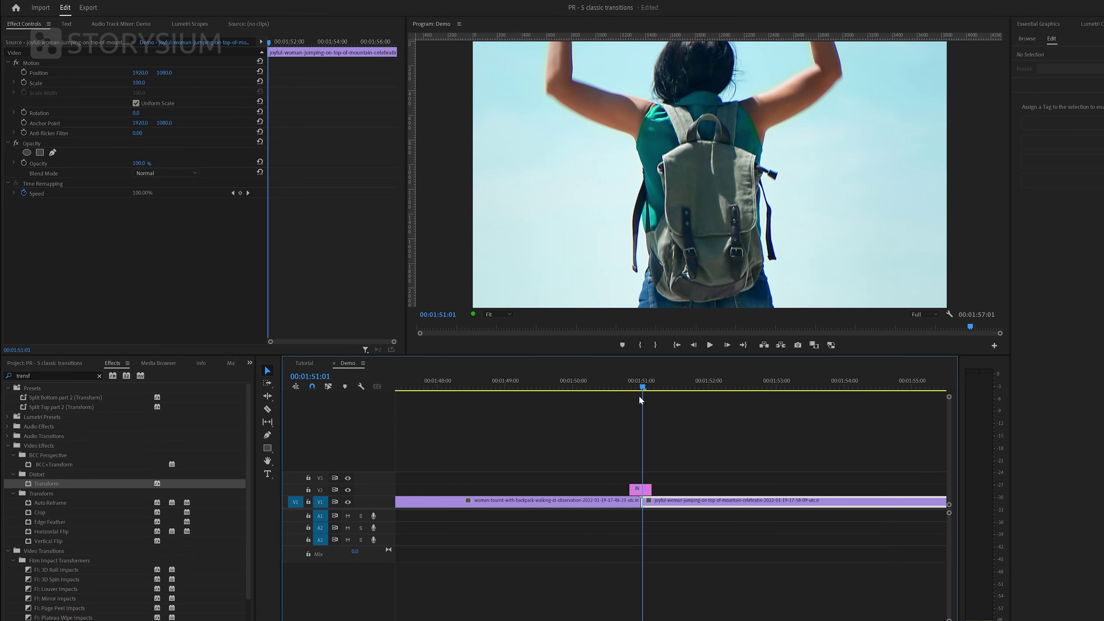
Turn off Use Composition's Shutter Angle and set Transform Shutter Angle to 360.
click(638, 488)
scroll(334, 264, down, 1)
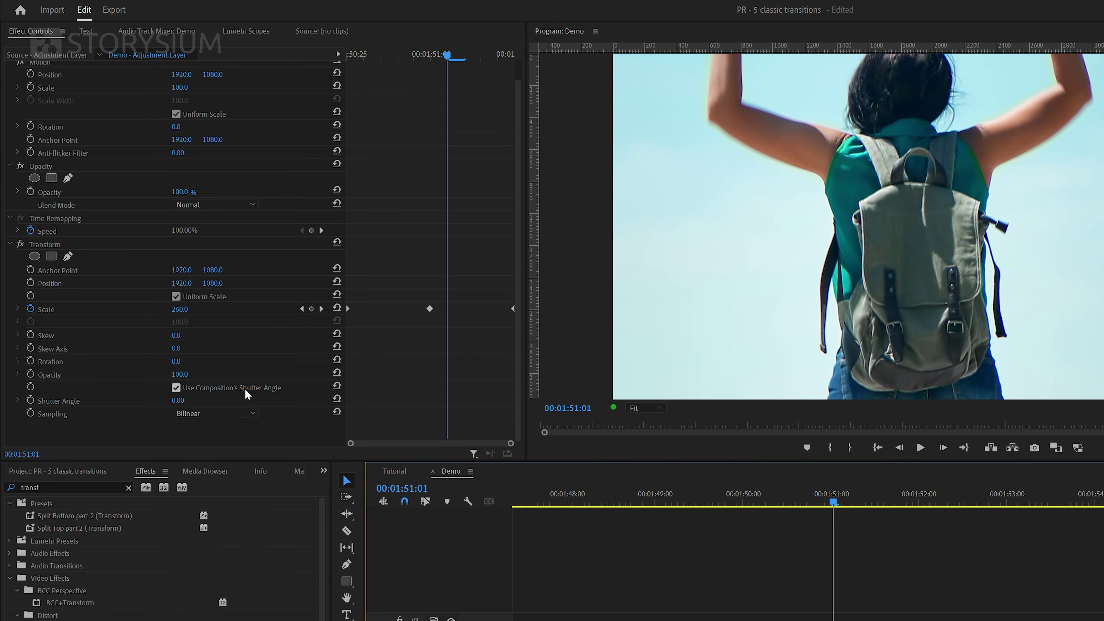
click(246, 389)
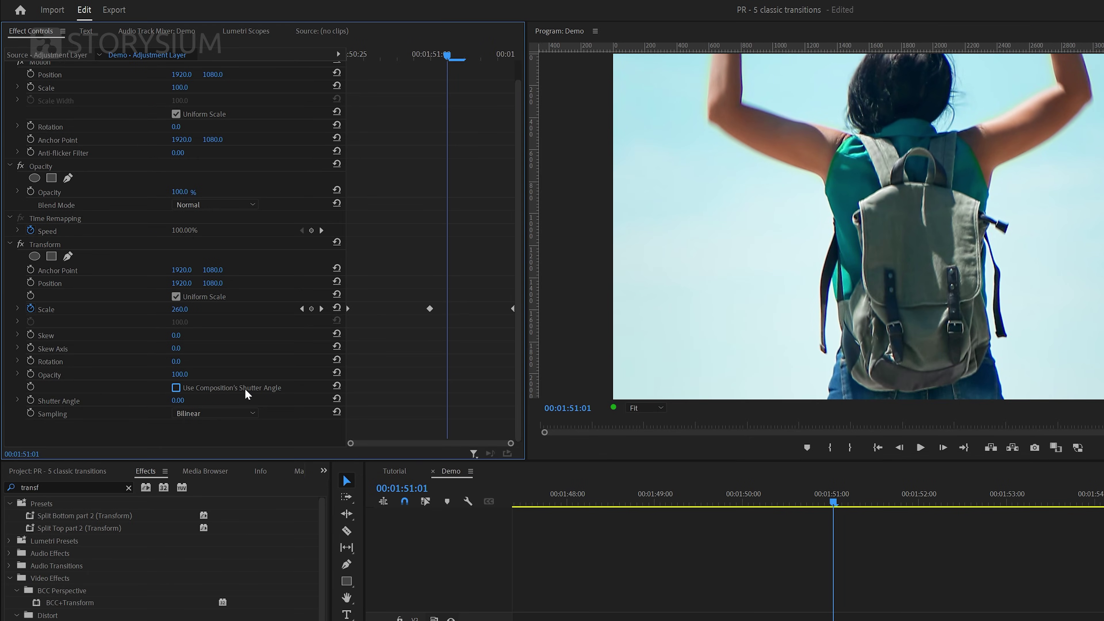
click(189, 397)
text(360)
key(Return)
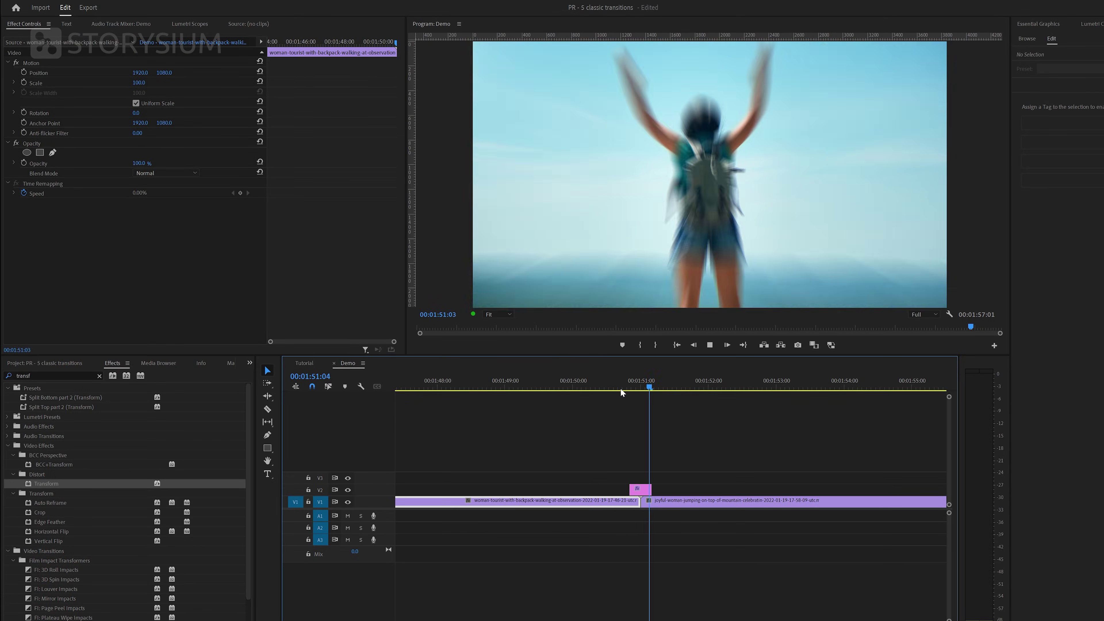
Set Ease In on the last Scale keyframe and Ease Out on the first.
key(space)
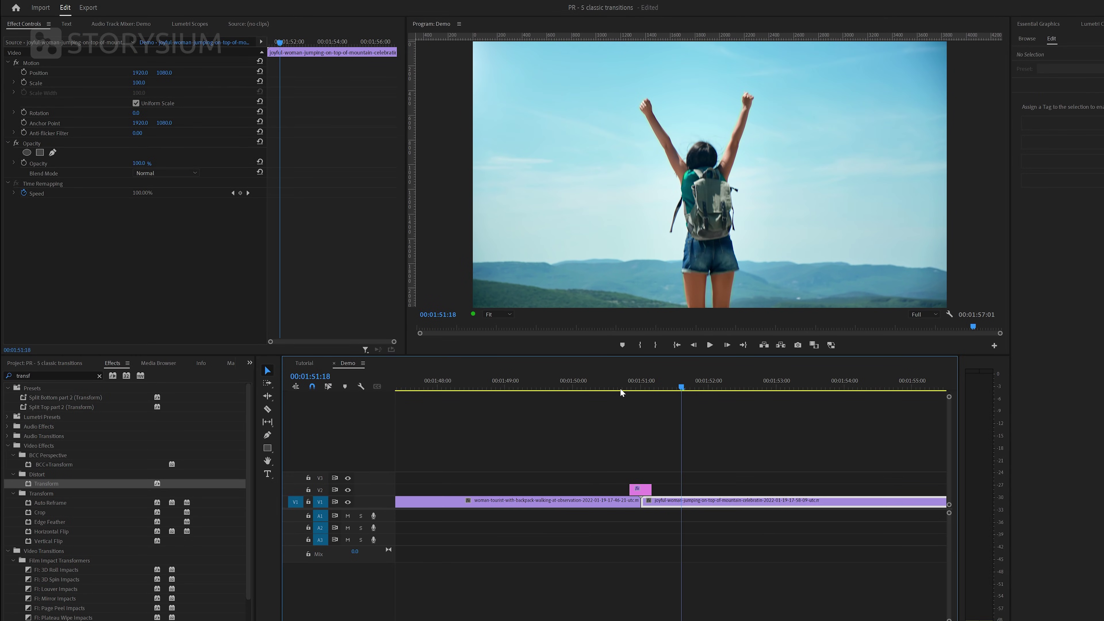
click(640, 490)
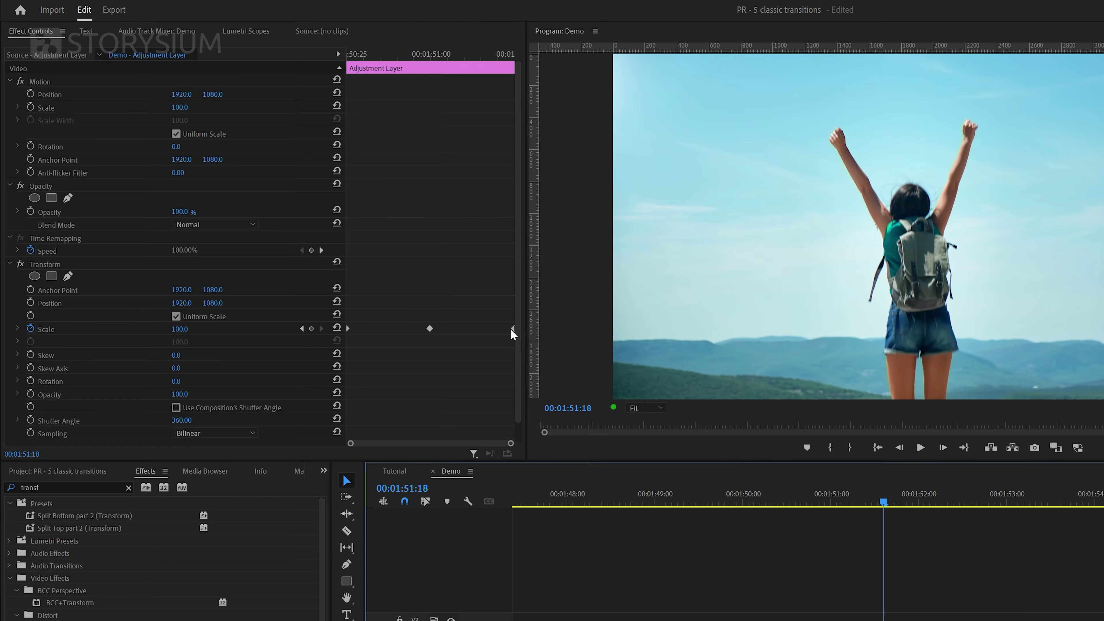
right_click(395, 253)
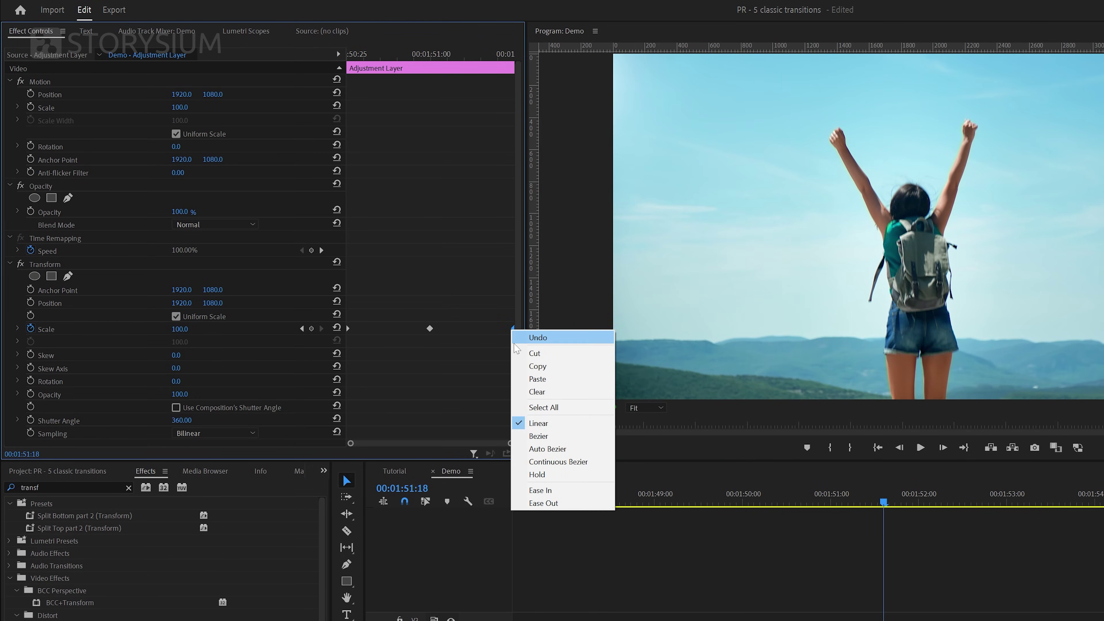
click(543, 491)
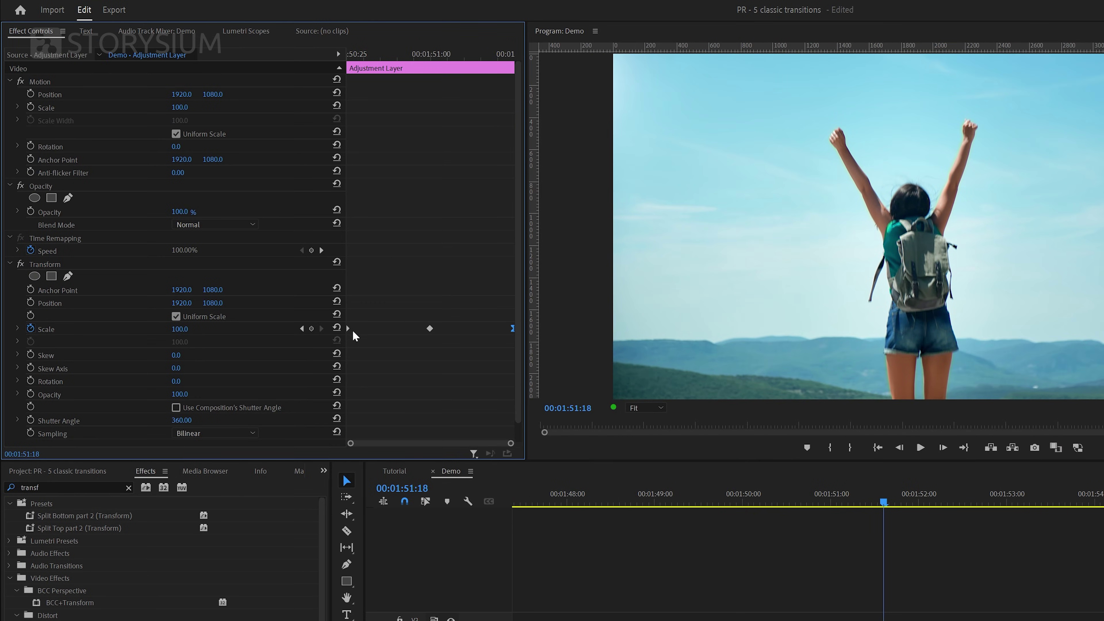
right_click(349, 329)
click(381, 504)
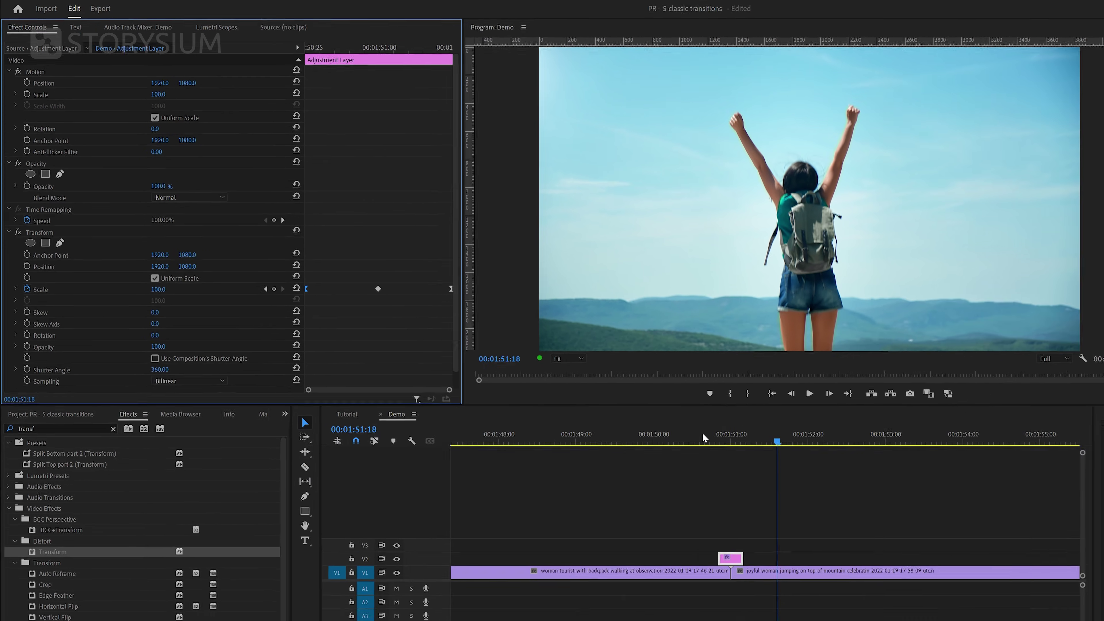
Play back the eased zoom transition from before the cut.
click(802, 492)
key(space)
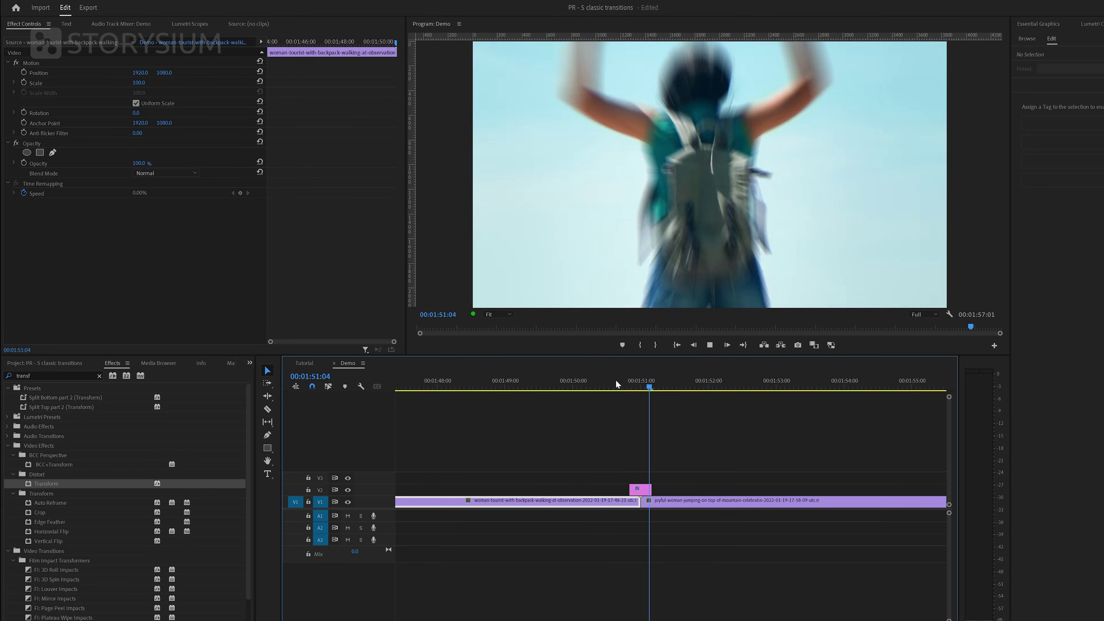
key(space)
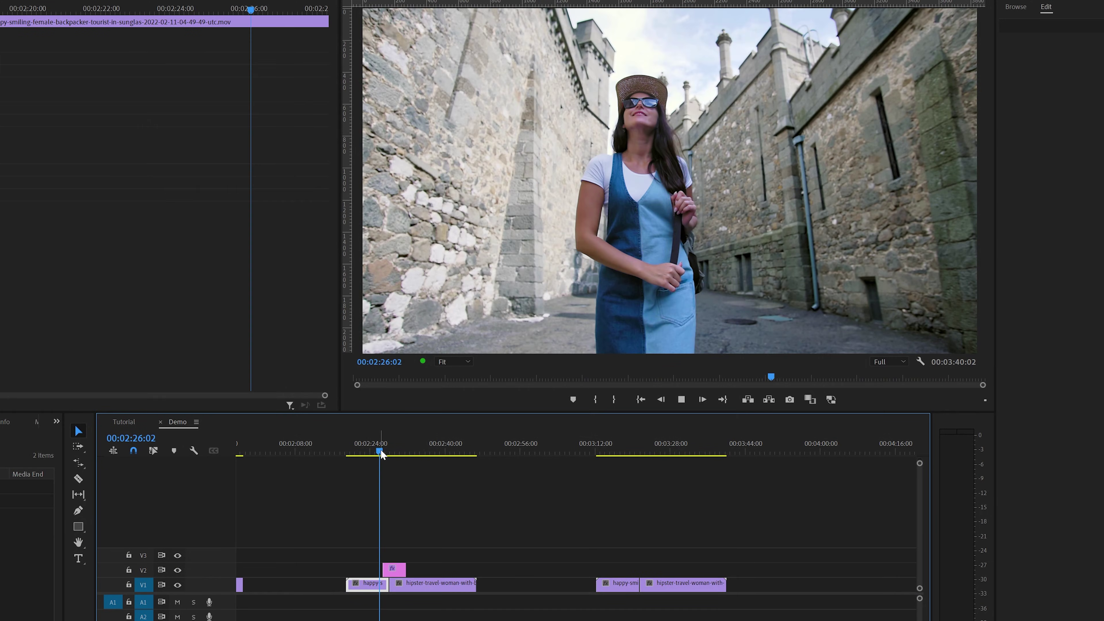
Play through the following travel footage, then bring the happy-smiling and hipster clips into view and select the Adjustment Layer.
key(space)
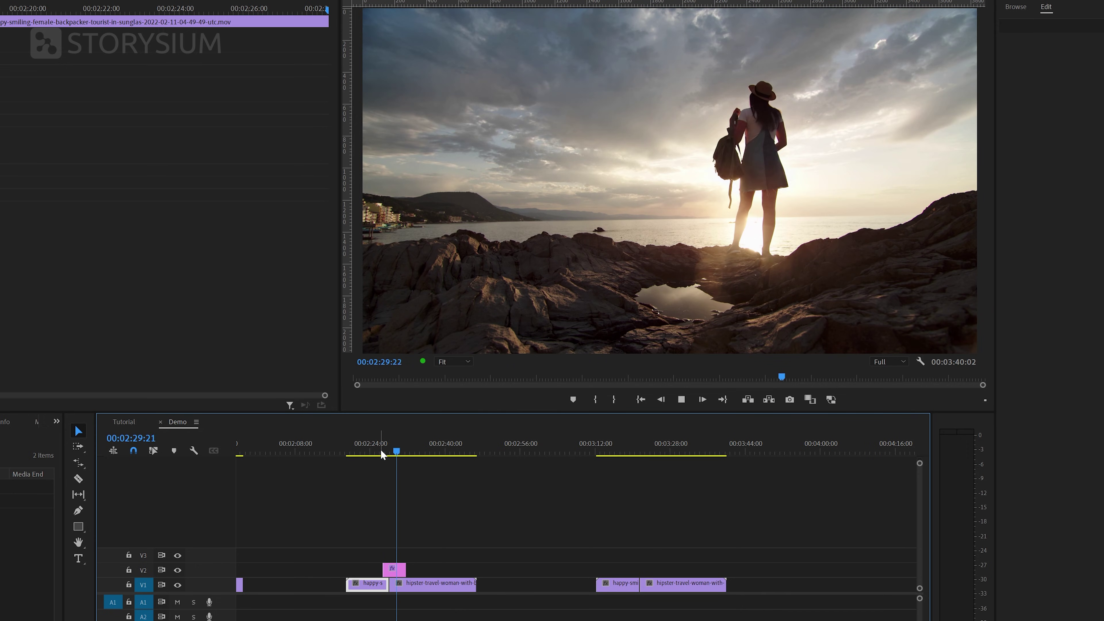
key(space)
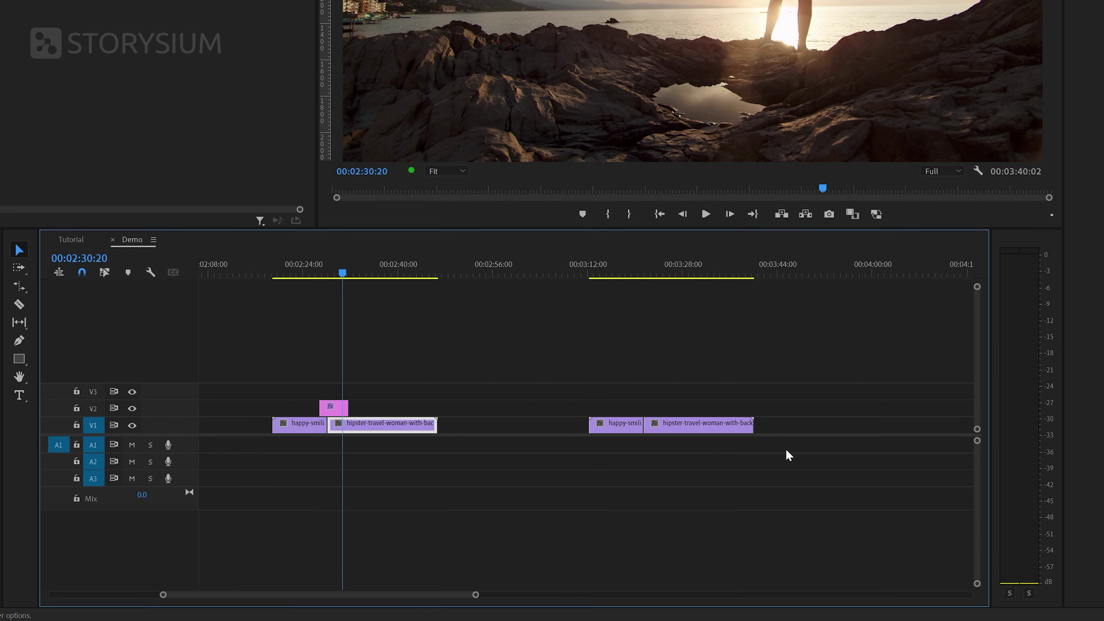
alt+scroll(672, 492, up, 6)
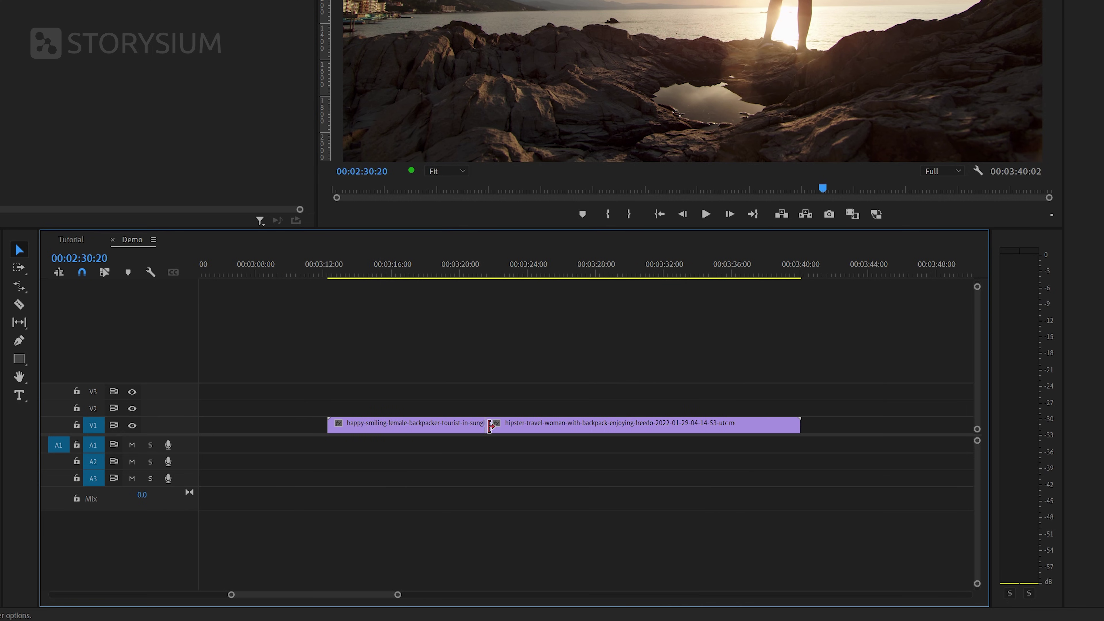
click(96, 315)
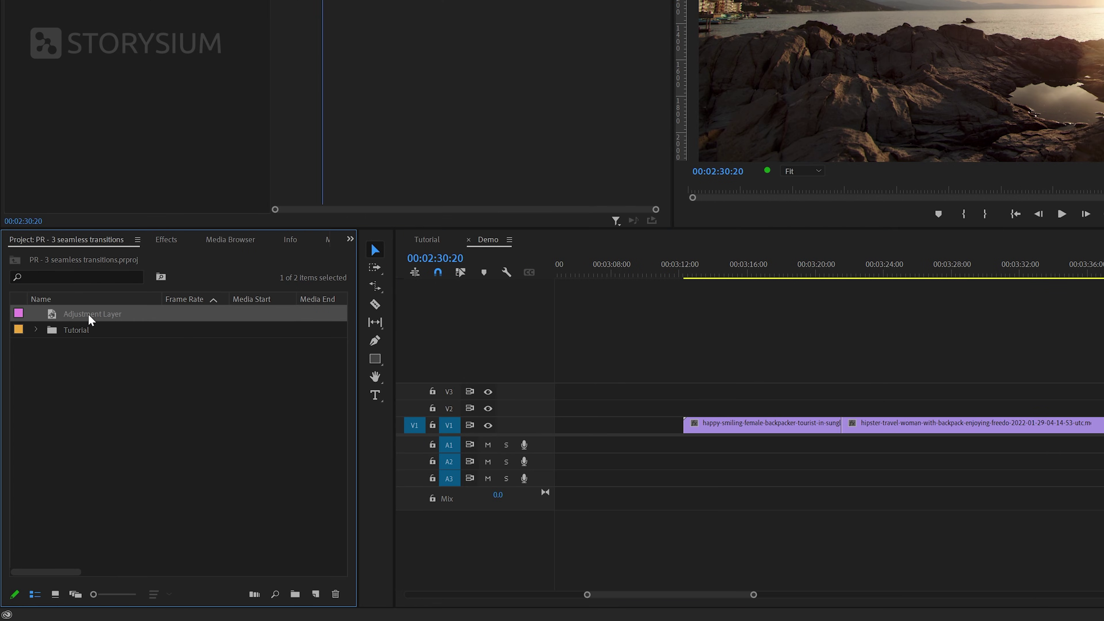
Place an Adjustment Layer on V2 over the cut, apply ProcAmp, and park the playhead at 00:03:21:15.
drag(96, 316, 821, 412)
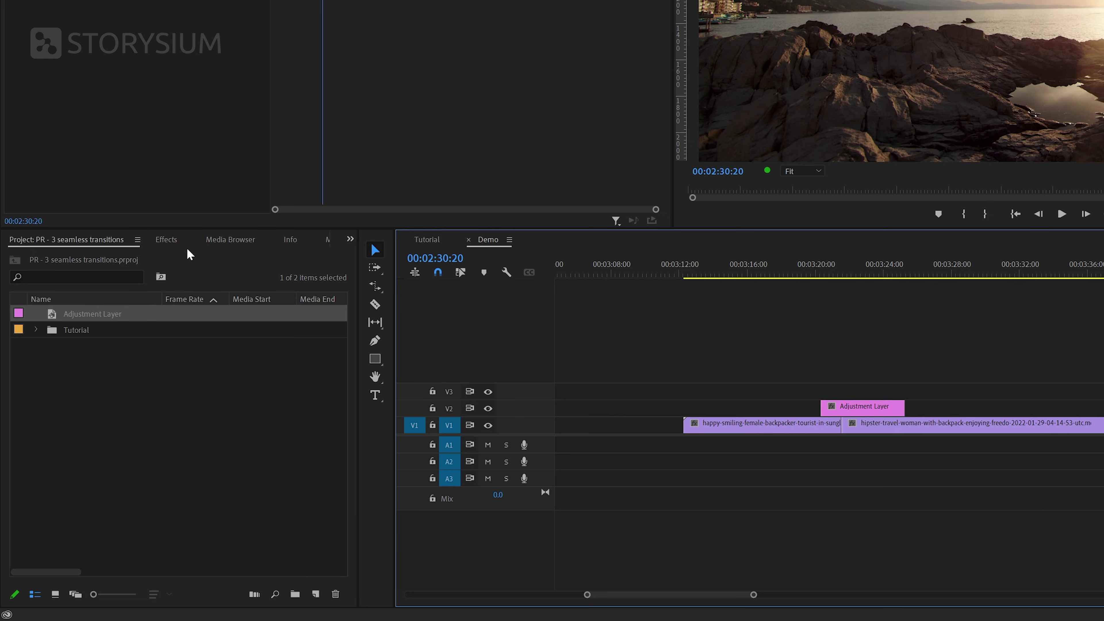
click(167, 240)
click(129, 253)
text(proc)
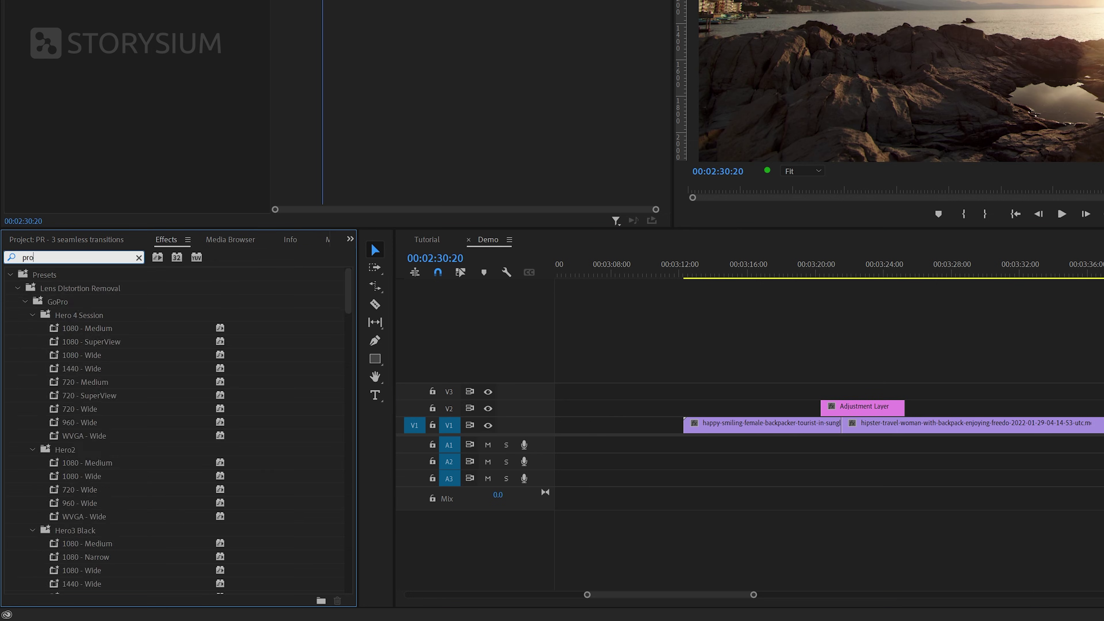
click(93, 382)
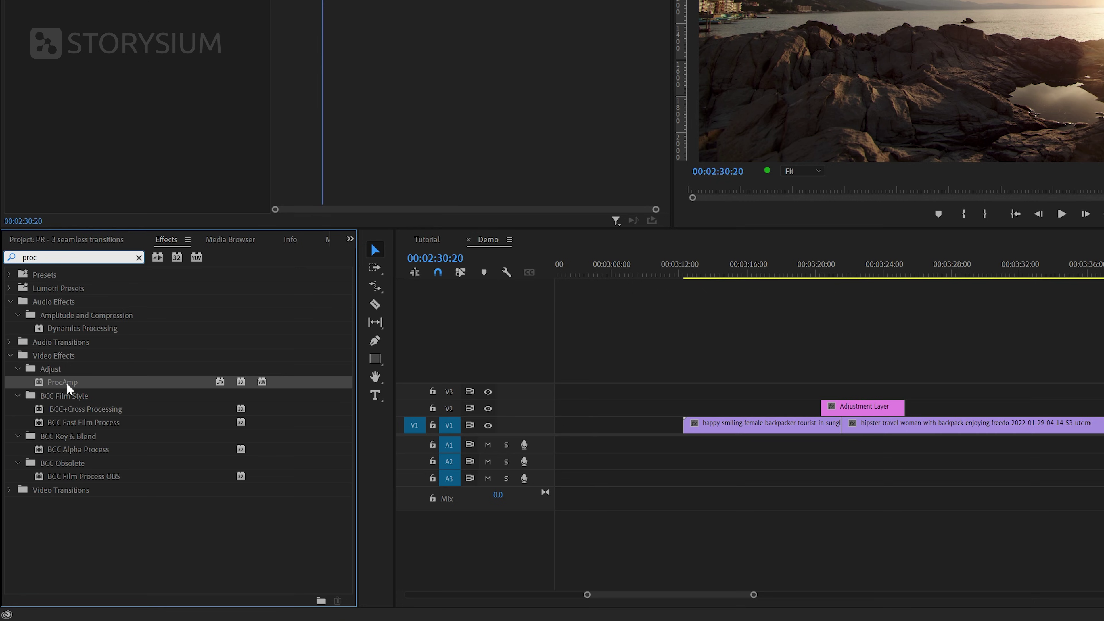
drag(68, 389, 833, 405)
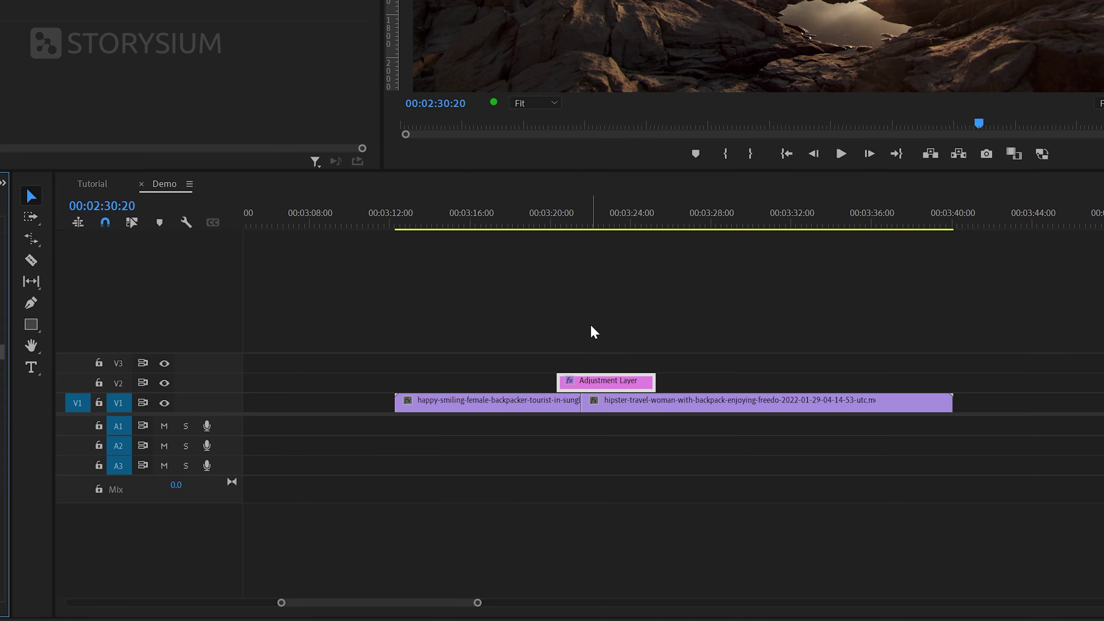
alt+scroll(582, 314, up, 3)
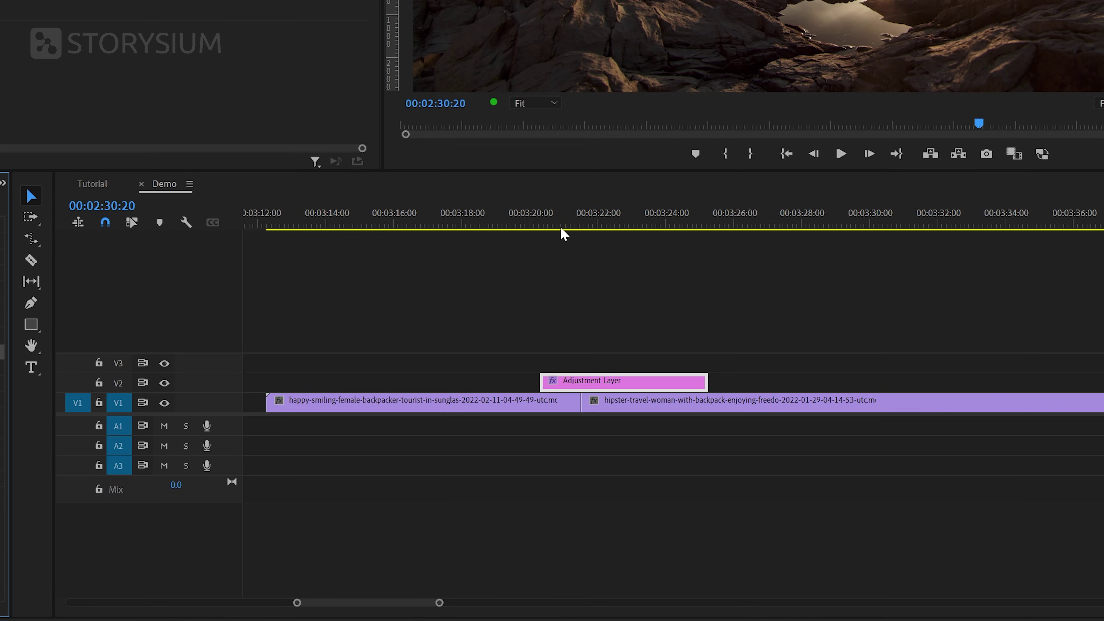
drag(564, 211, 582, 223)
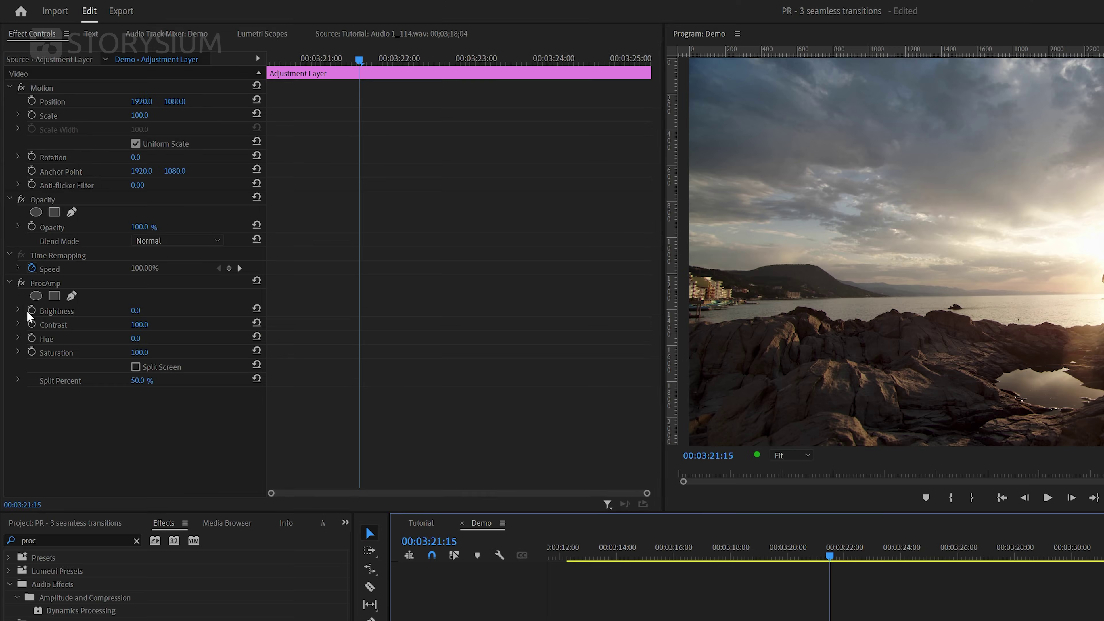
Keyframe ProcAmp Brightness around the 00:03:21:15 cut, peaking at about 95 for a white flash.
click(32, 310)
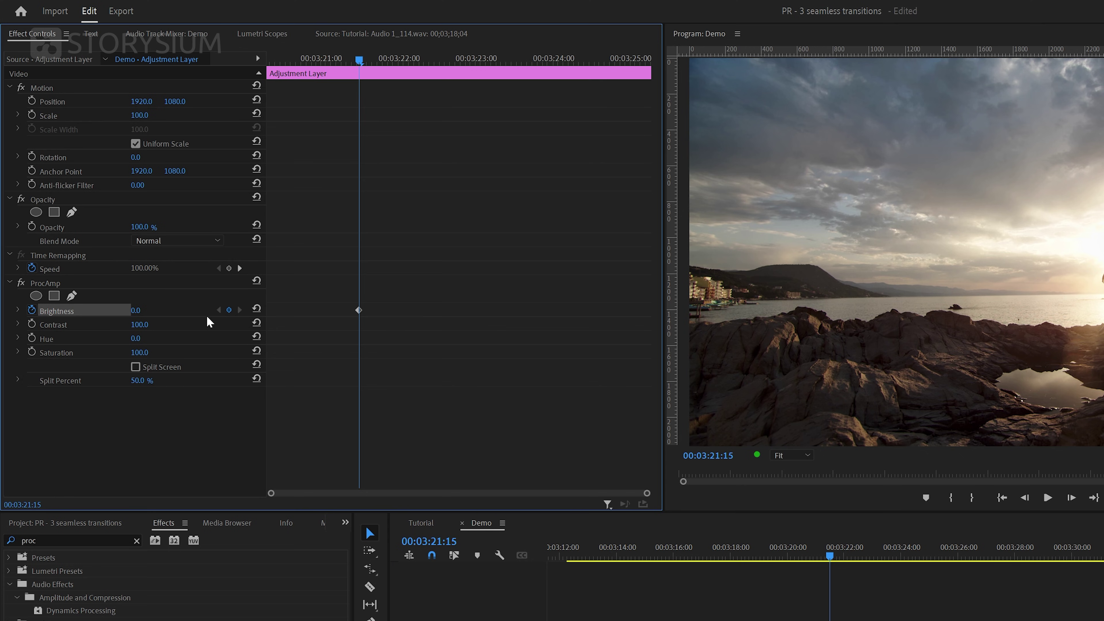
drag(359, 310, 341, 311)
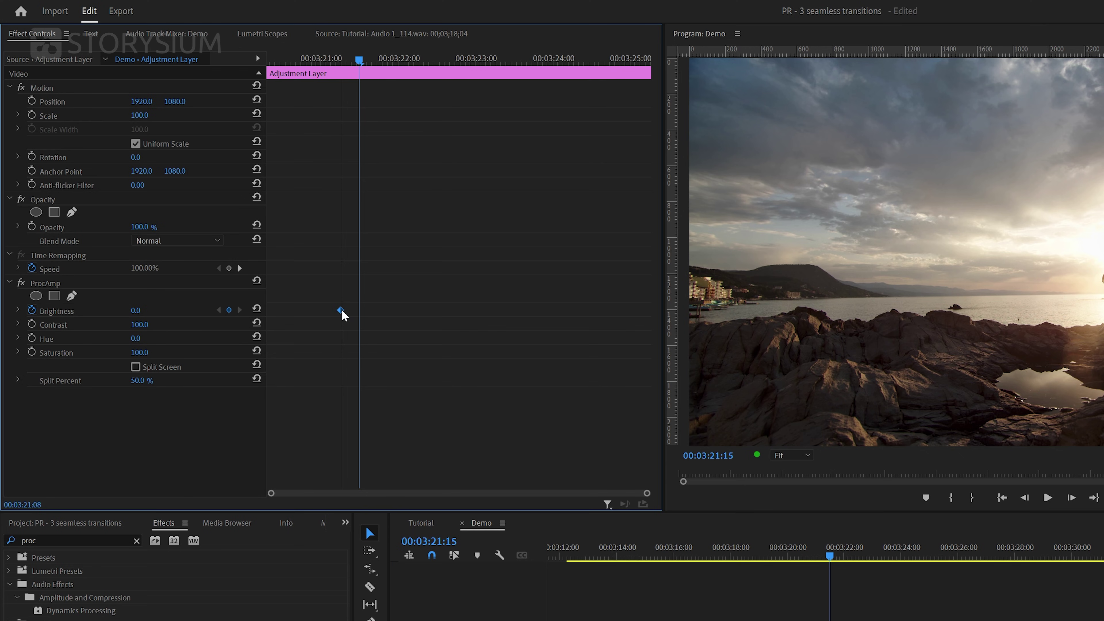
click(229, 310)
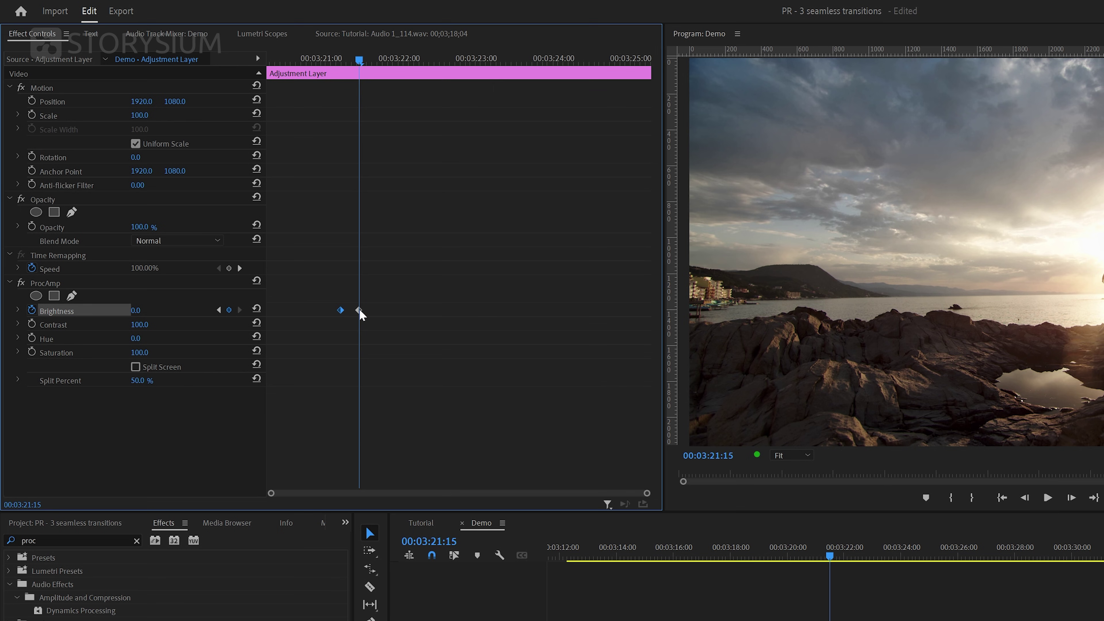
drag(360, 311, 420, 316)
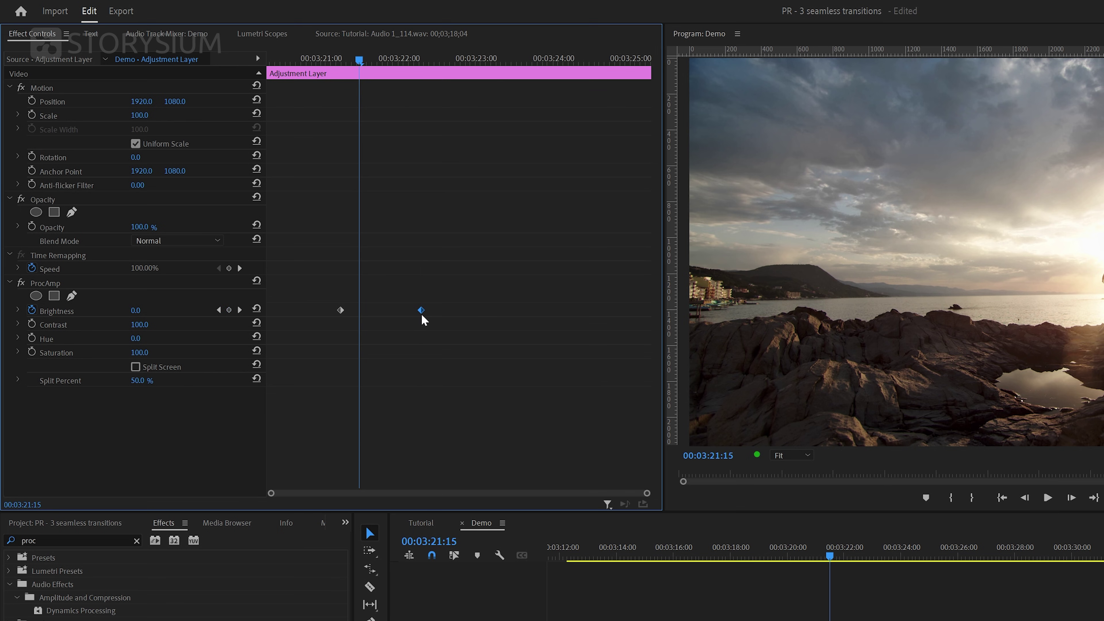
drag(136, 310, 173, 310)
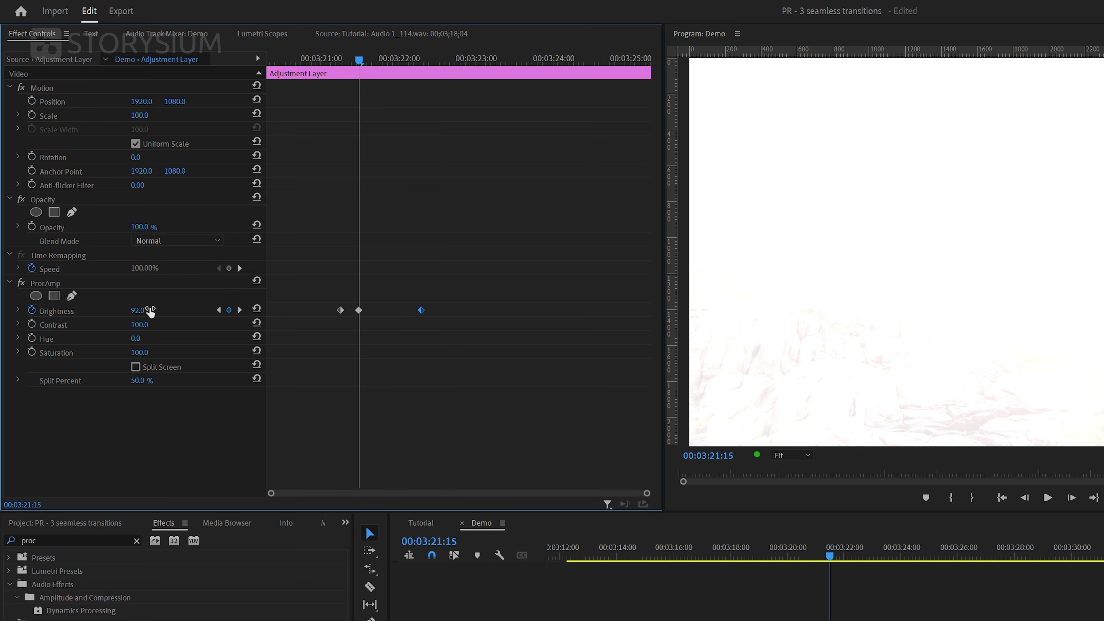
Preview the brightness flash transition from just before the cut.
click(336, 59)
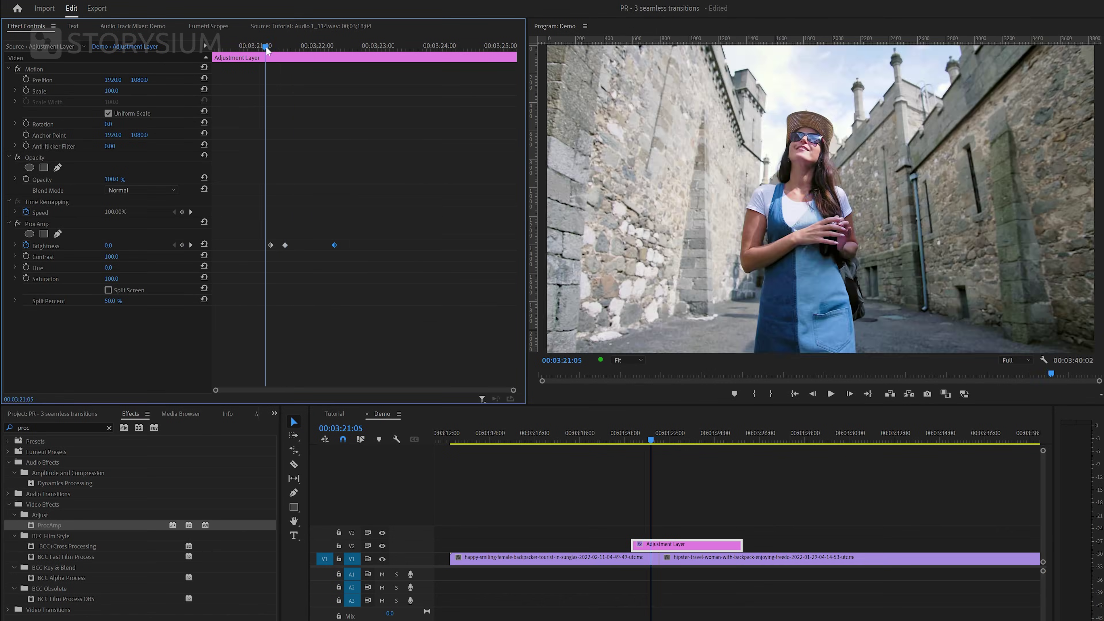
key(space)
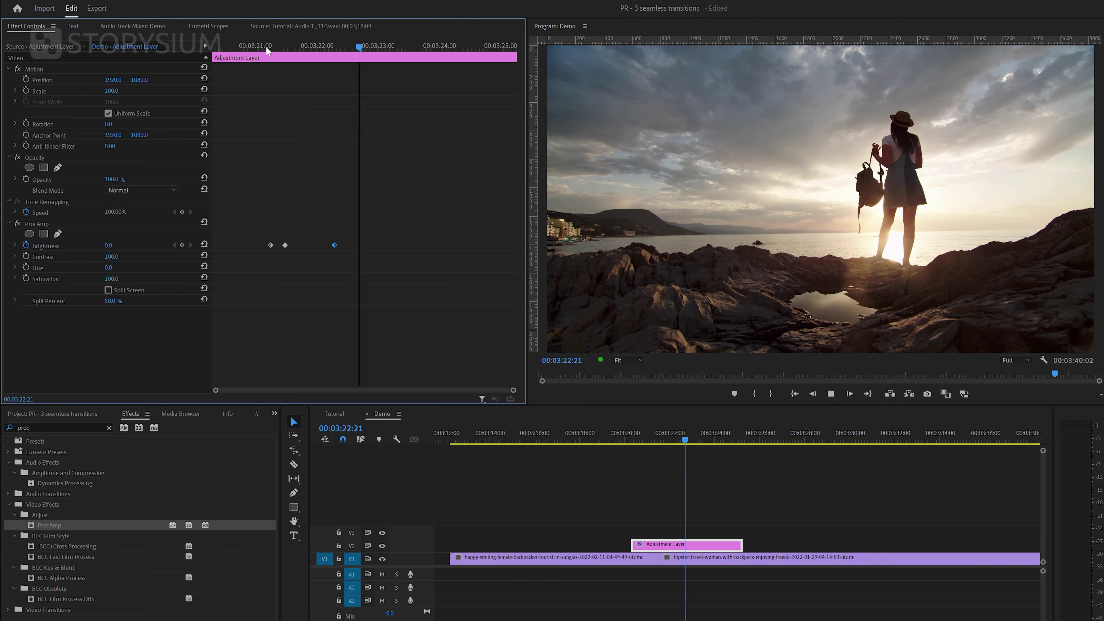
key(space)
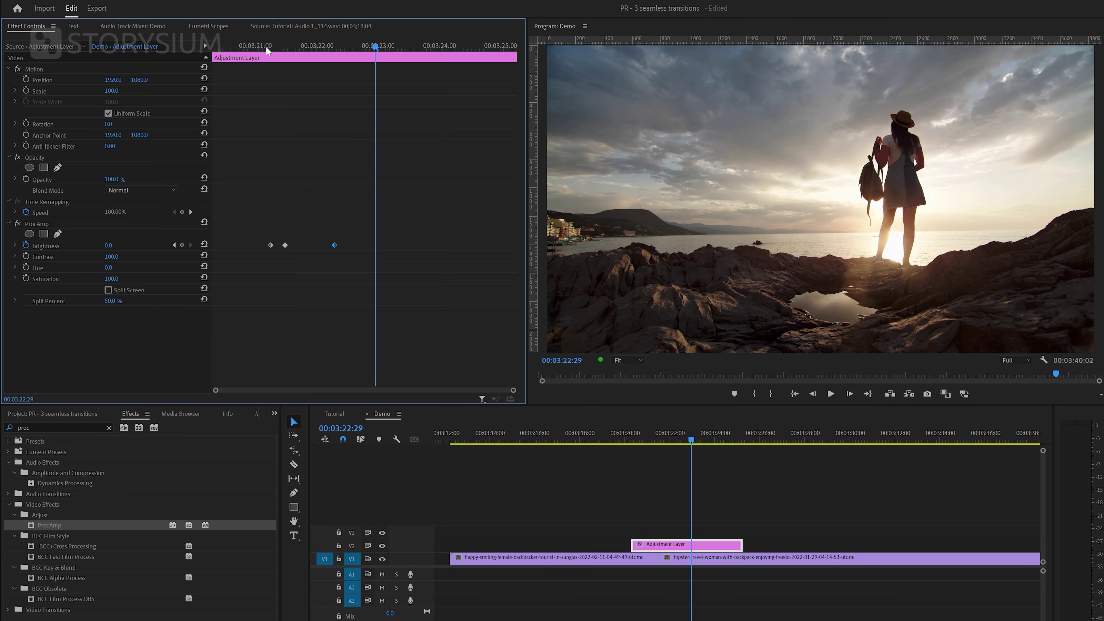
Move the last Brightness keyframe later to lengthen the fade, then replay the flash.
drag(334, 245, 362, 252)
click(261, 47)
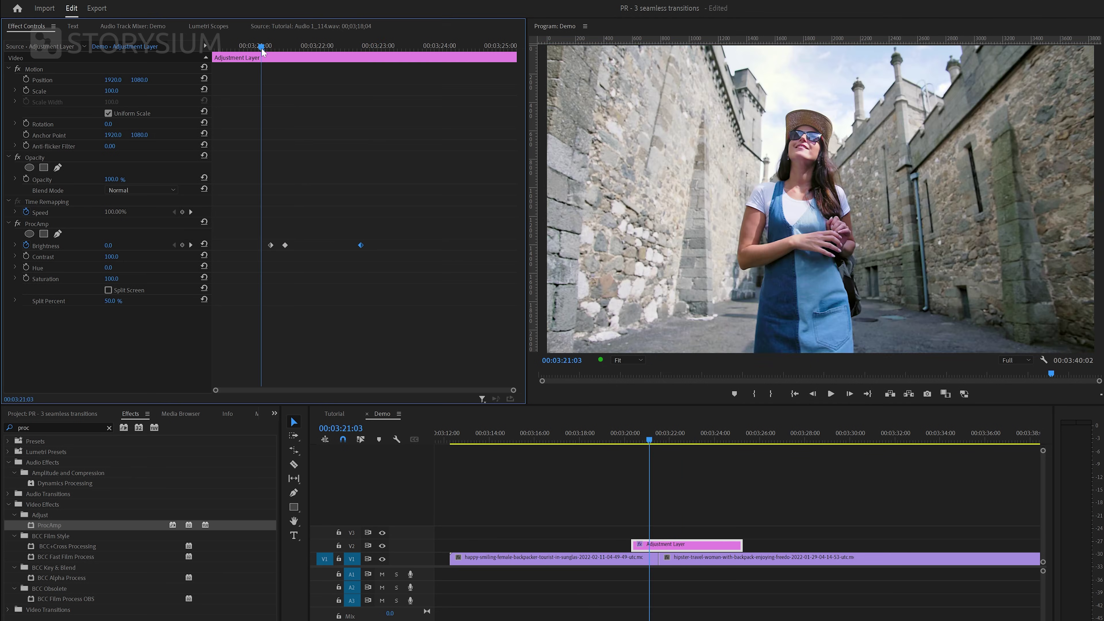
key(space)
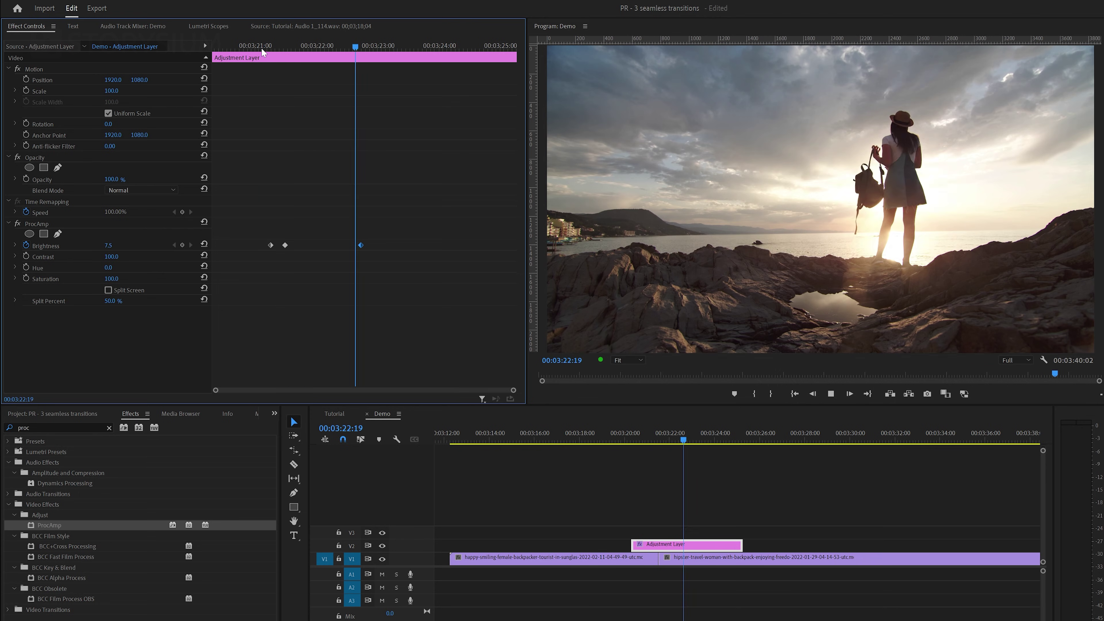